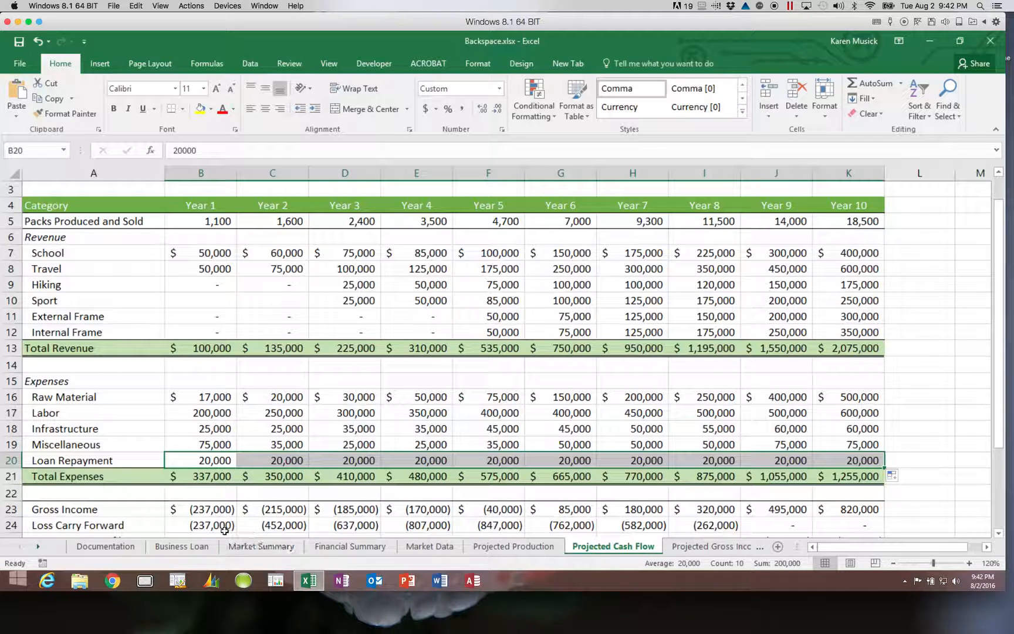
Insert a pie chart of the Pack Type and Total data in A4:B10 on the Market Summary sheet
click(182, 546)
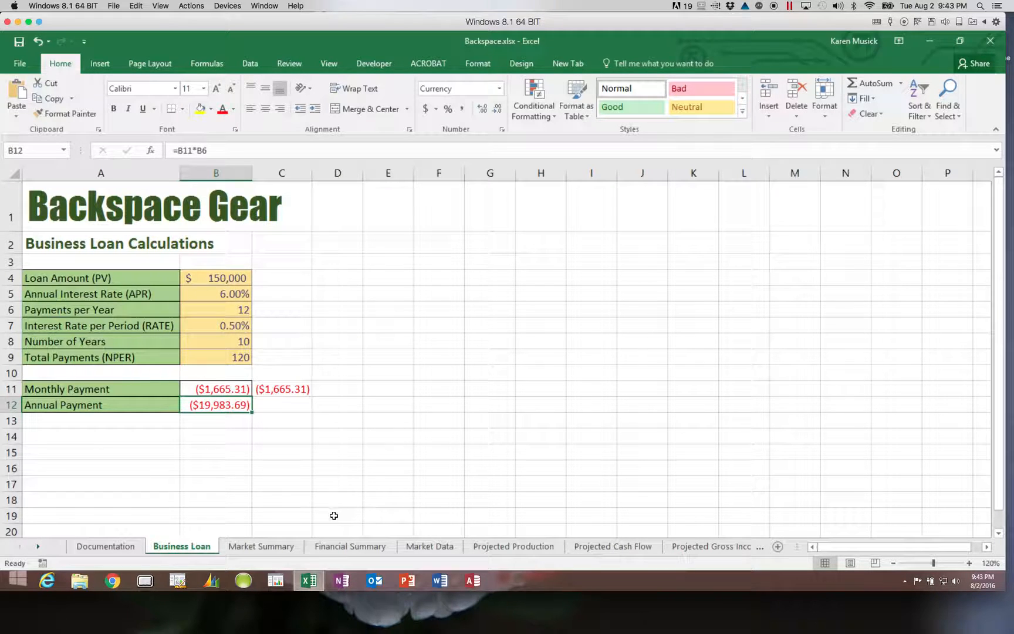
click(284, 547)
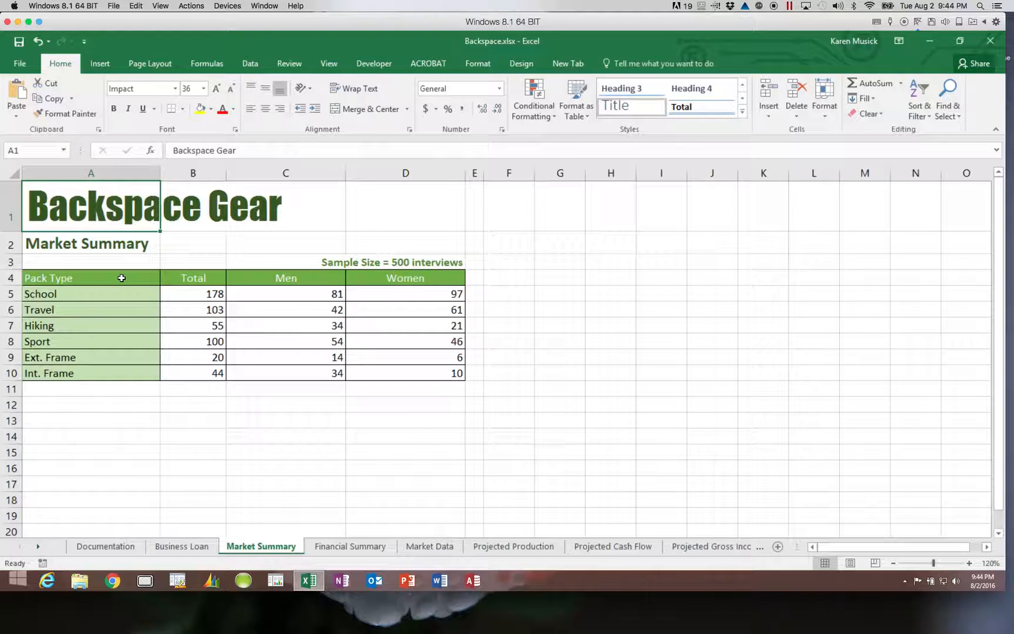
drag(121, 278, 179, 373)
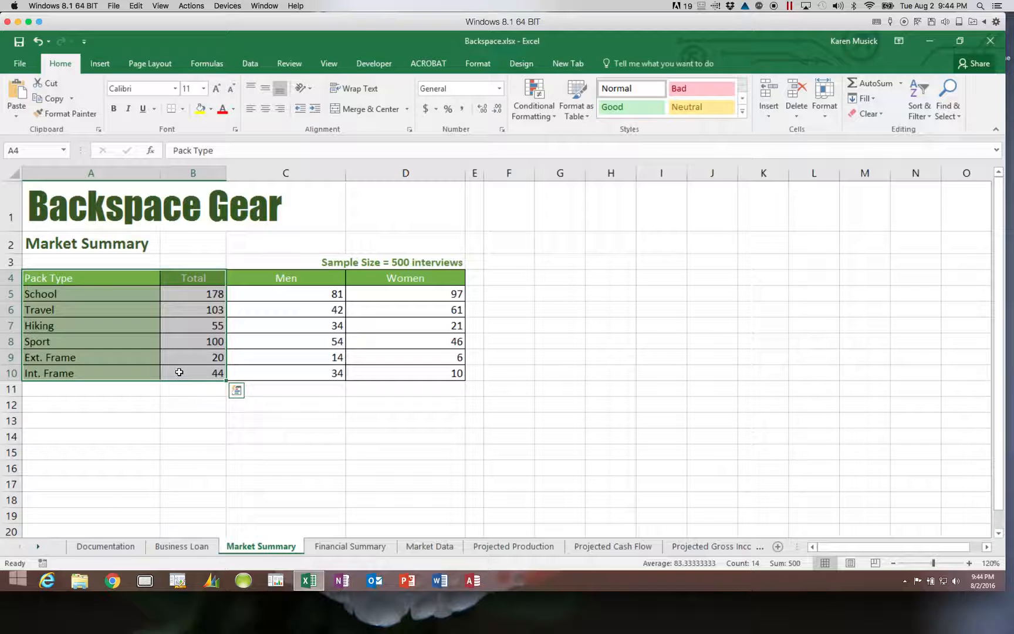
click(236, 391)
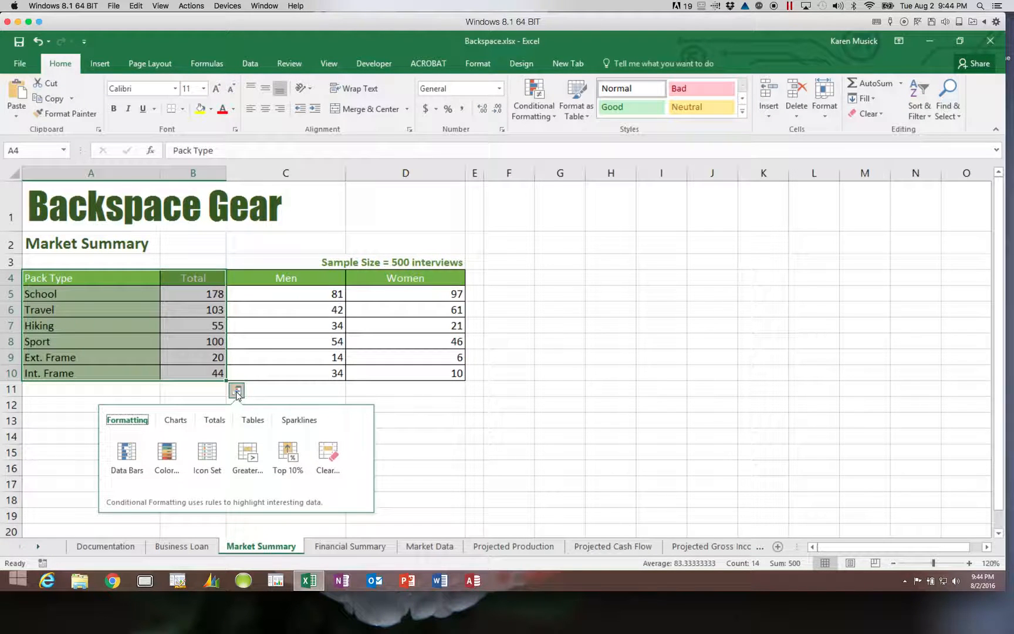
click(179, 421)
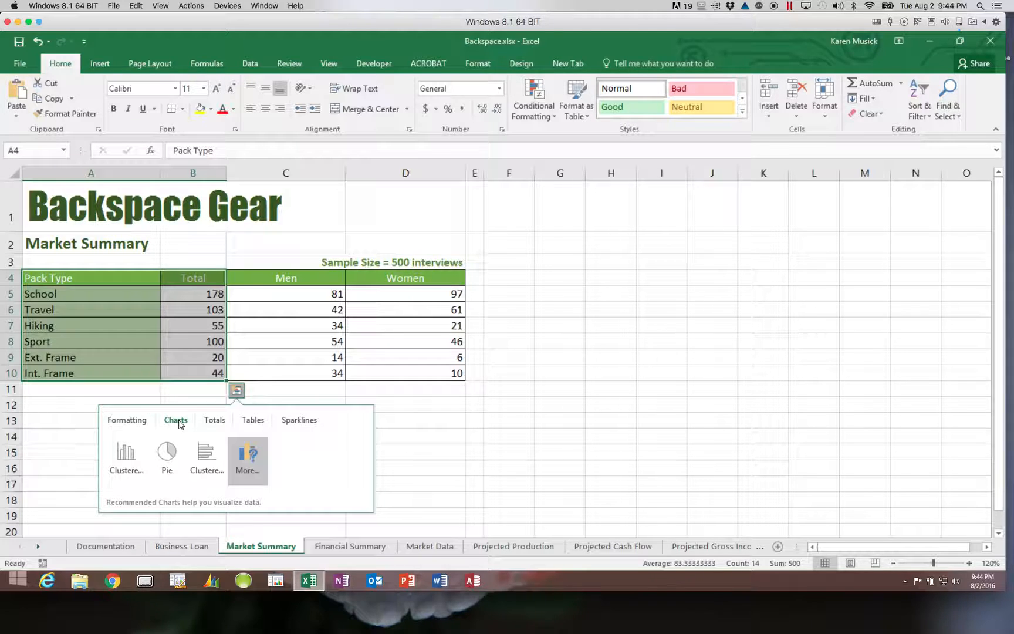
click(164, 461)
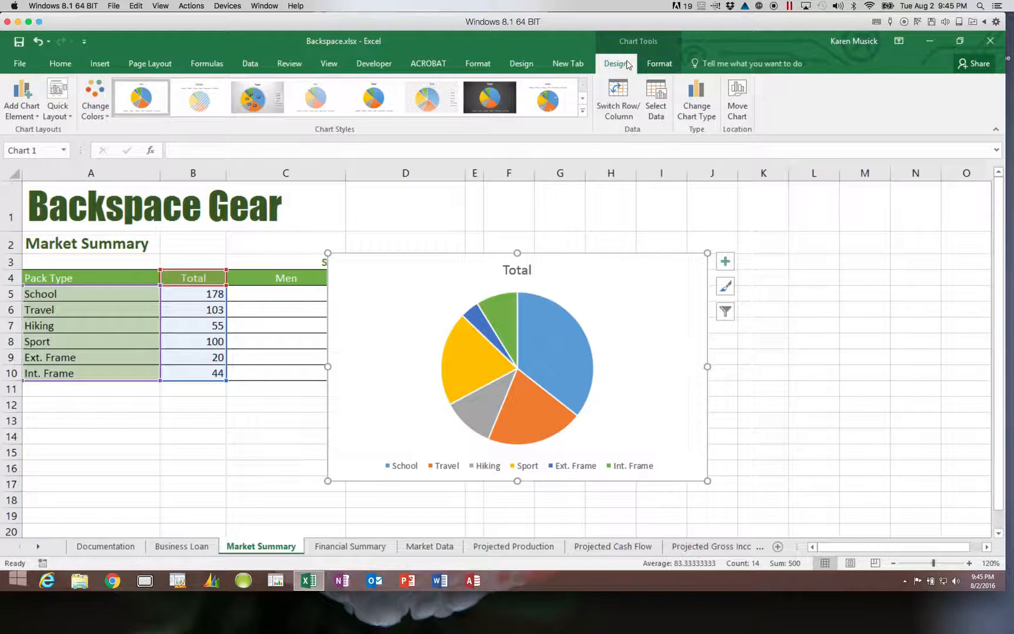
Move the pie chart slightly up and to the left over the worksheet
click(659, 64)
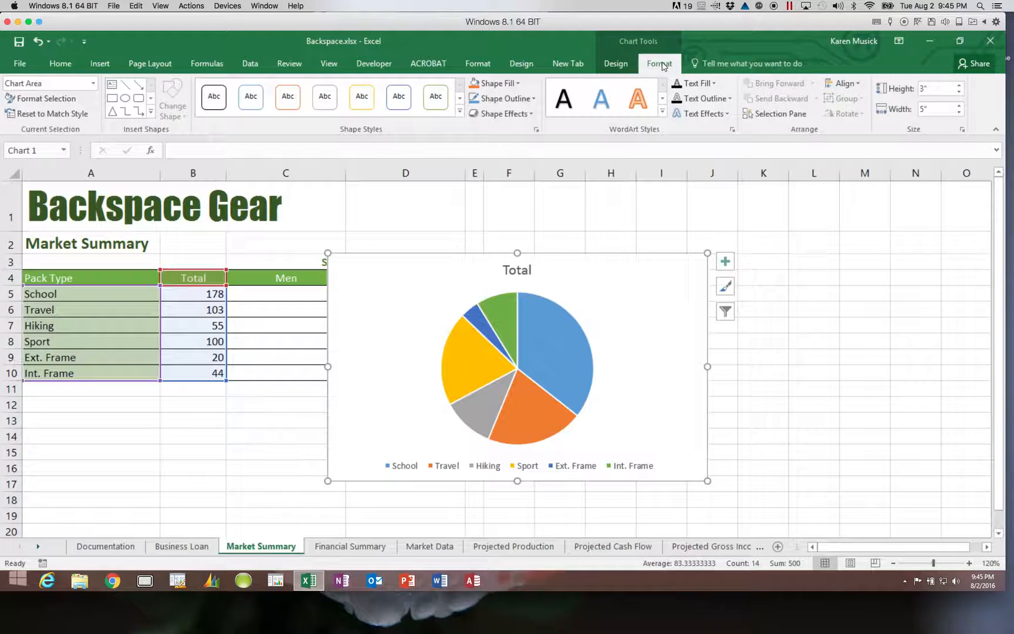
click(616, 63)
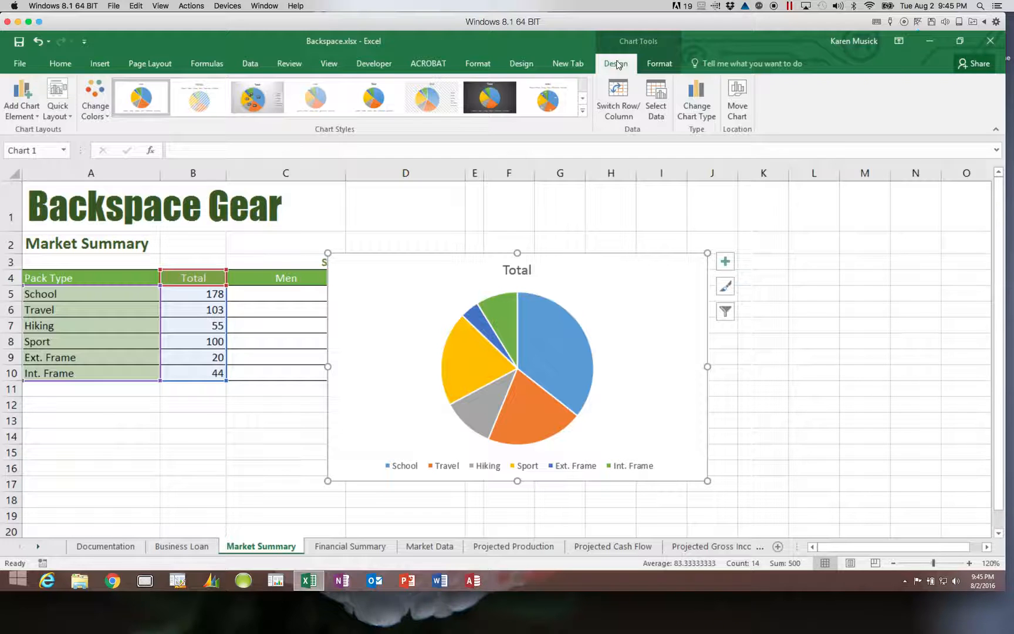
click(383, 284)
drag(383, 284, 354, 248)
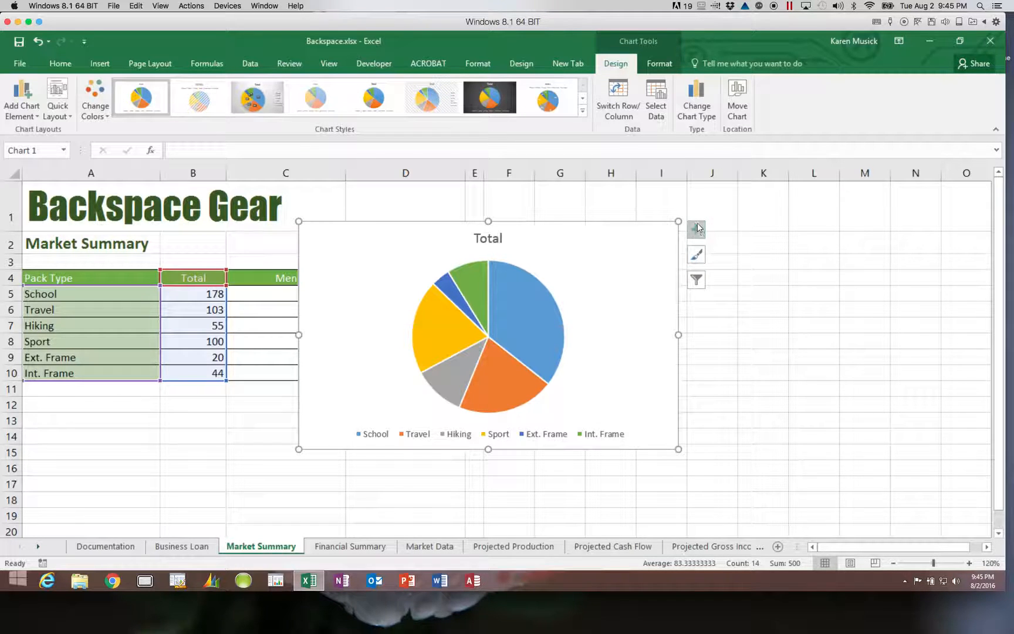
key(super+c)
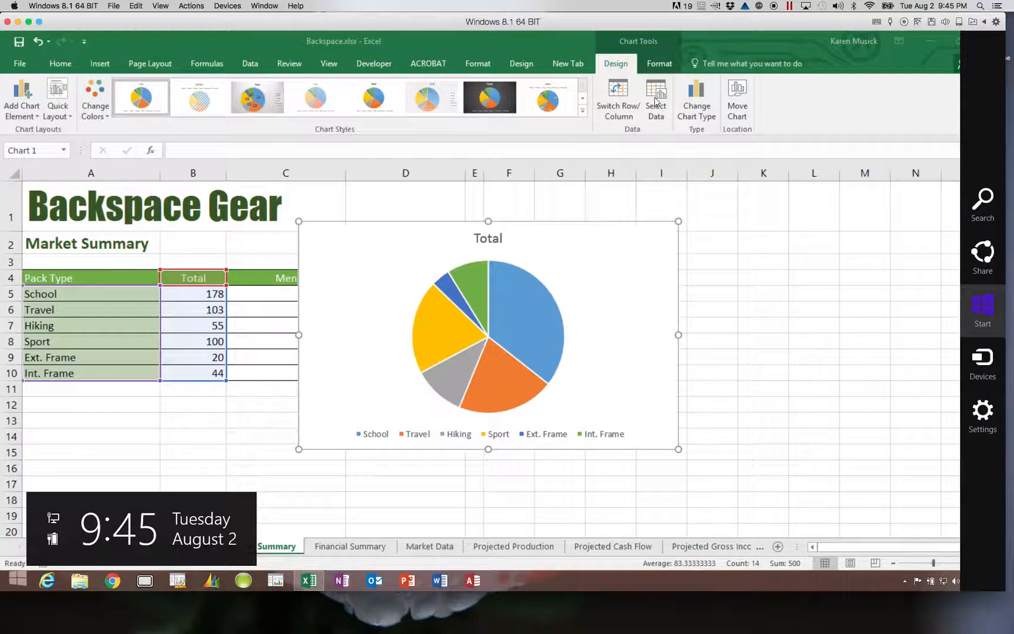
key(Escape)
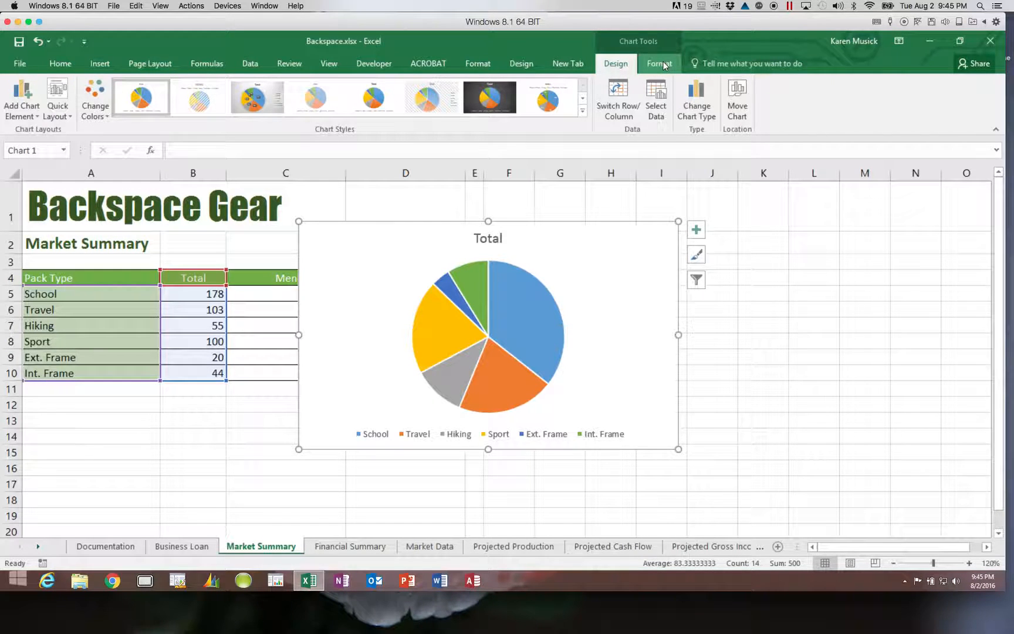
click(662, 63)
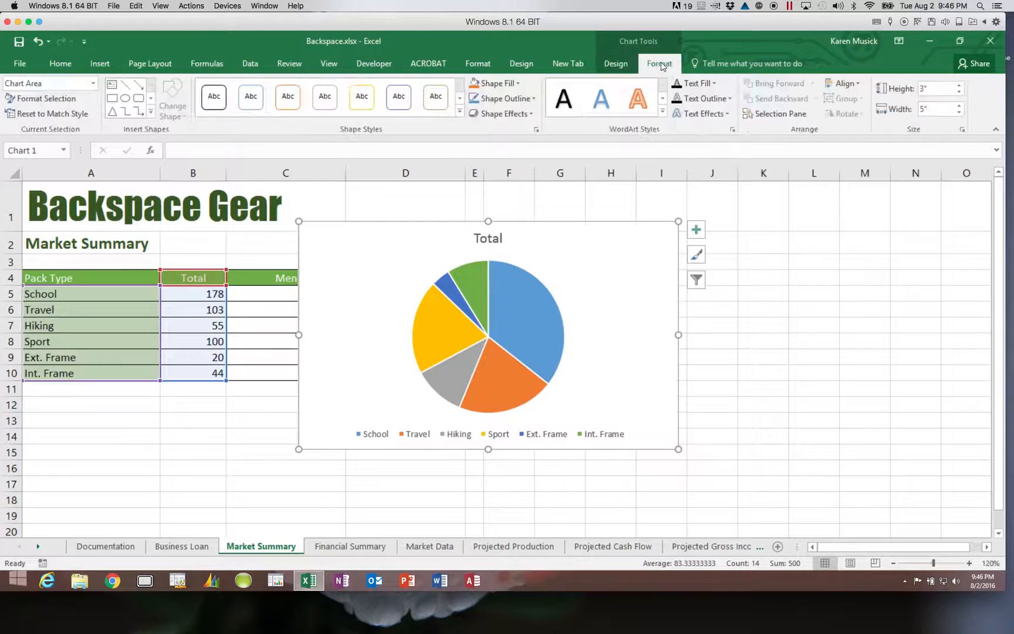
click(624, 64)
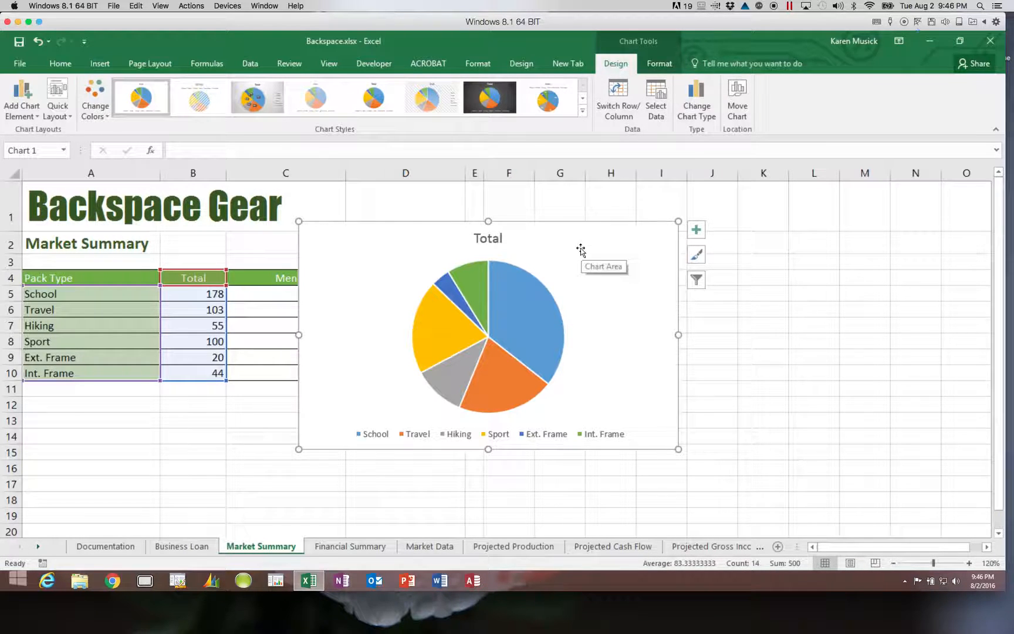
Move the pie chart below the data table and resize it to span cells A12:D26
drag(581, 249, 308, 424)
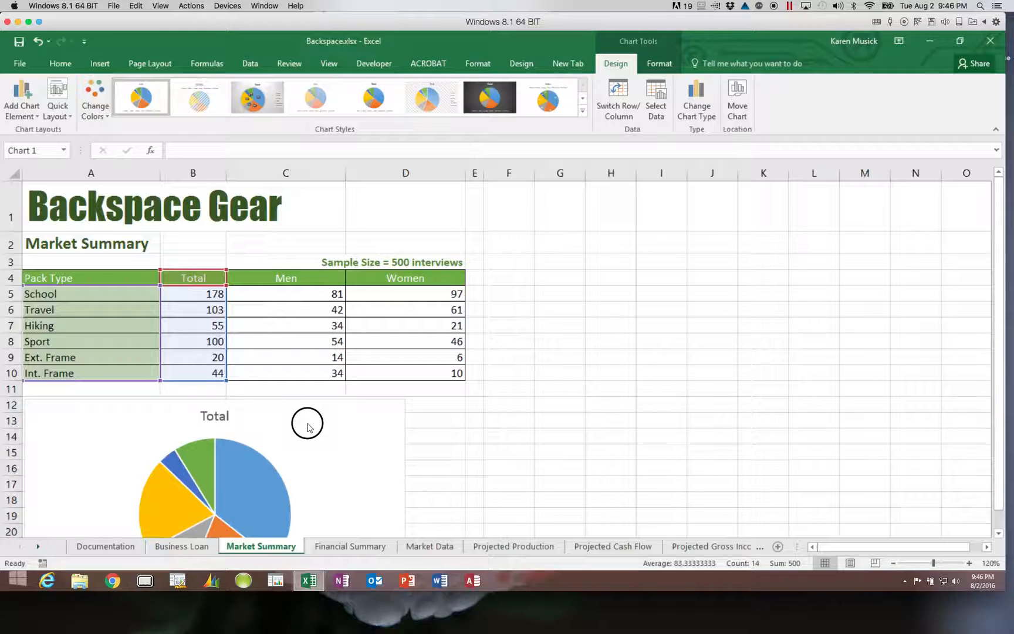
drag(308, 424, 324, 425)
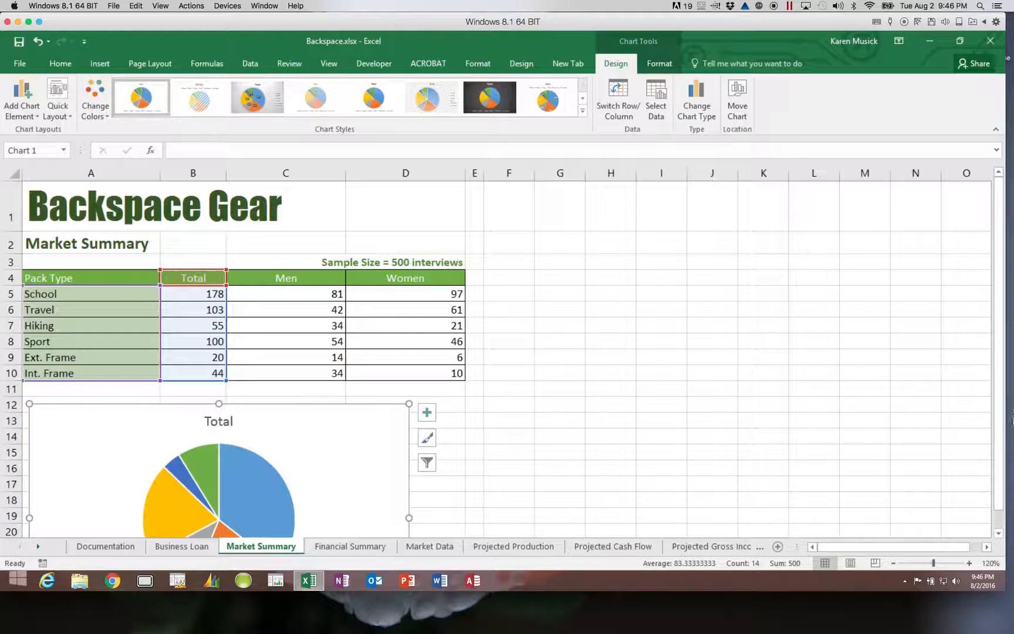
click(999, 533)
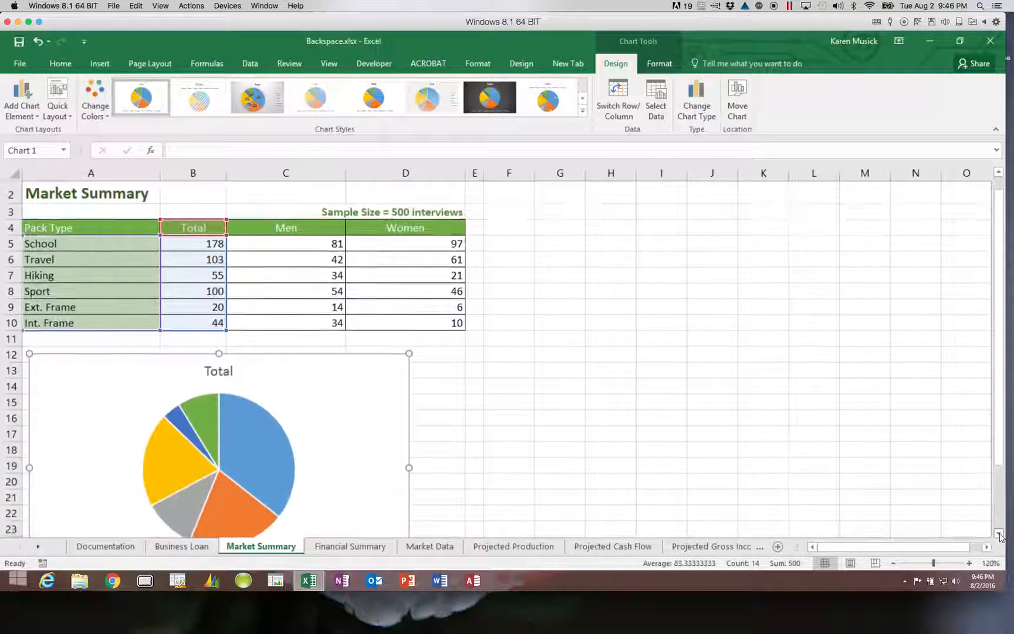
click(999, 534)
click(999, 534)
click(999, 533)
click(999, 534)
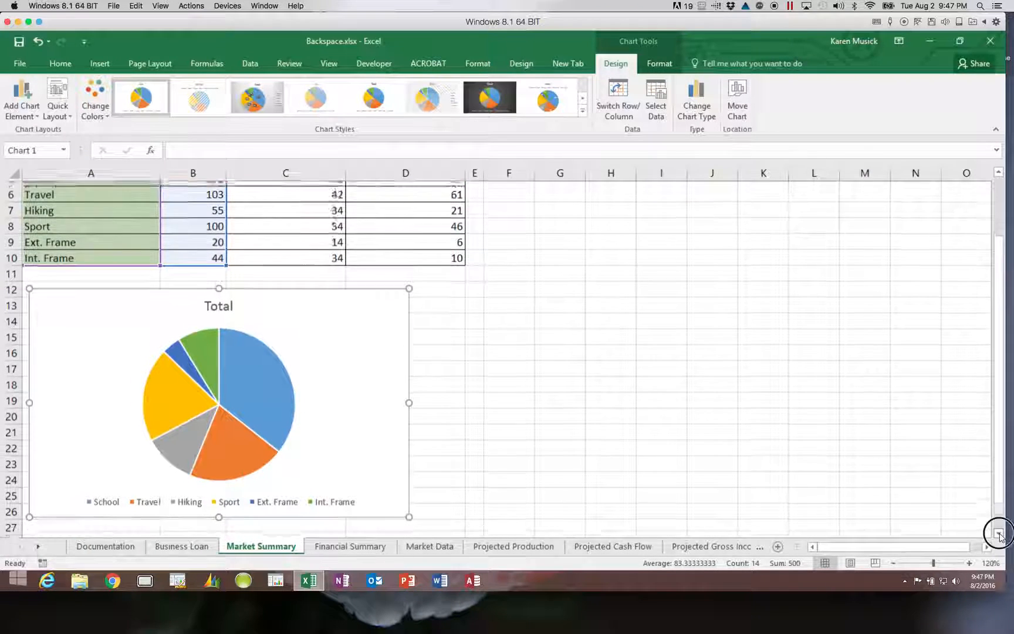
click(999, 534)
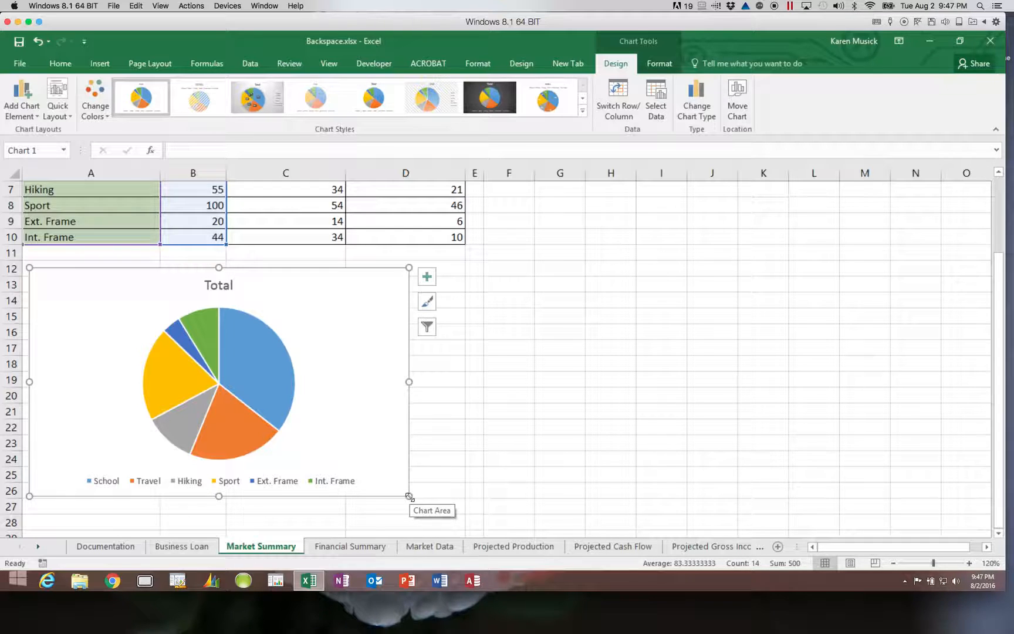
drag(409, 497, 454, 490)
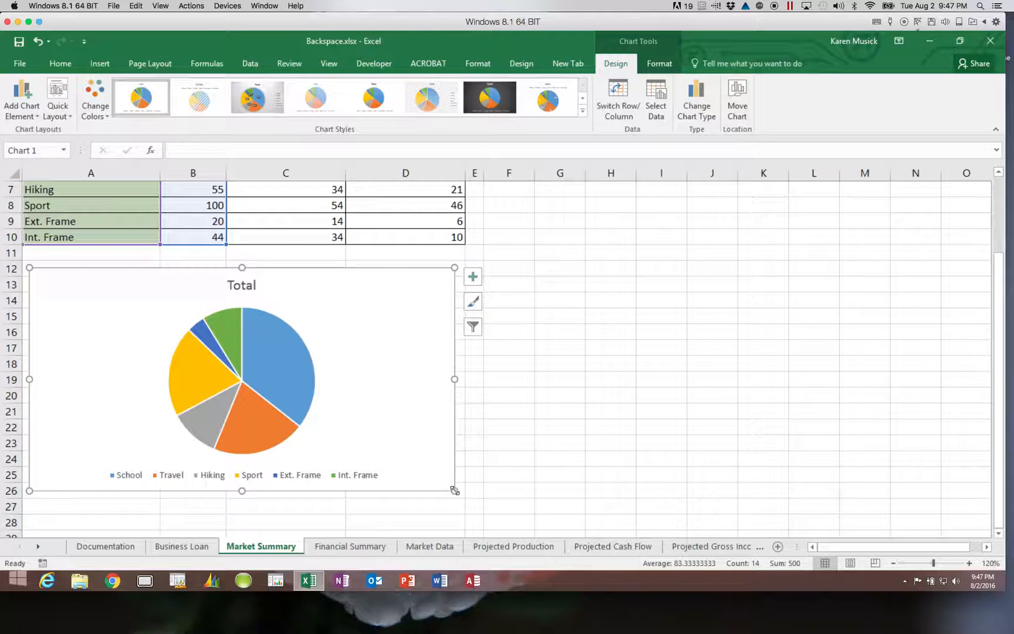
Remove the pie chart's title and show data labels on its slices
drag(1000, 390, 1007, 325)
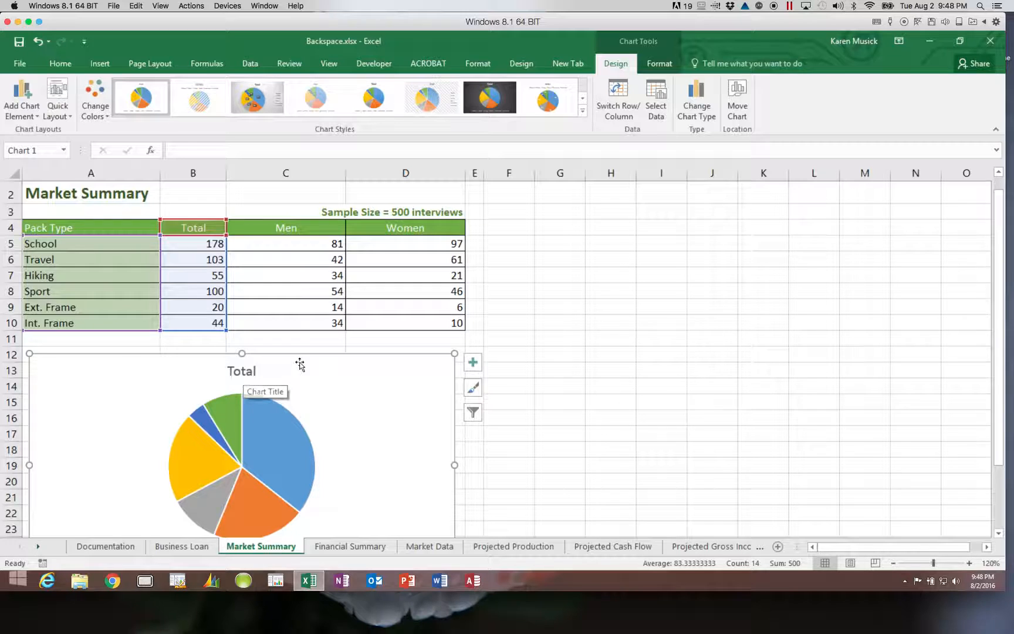
drag(1002, 263, 995, 319)
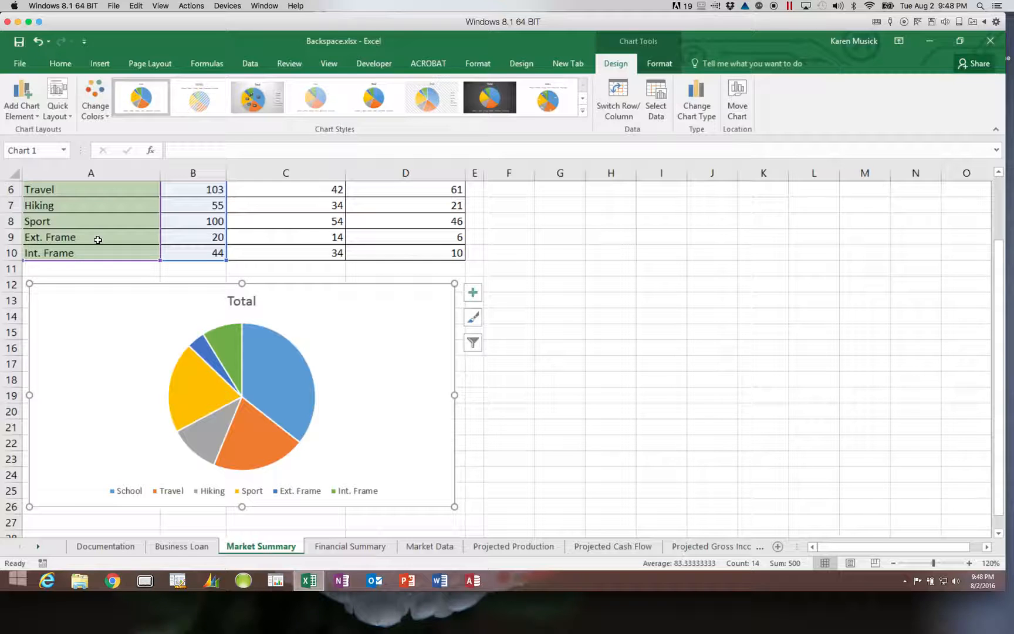
click(475, 294)
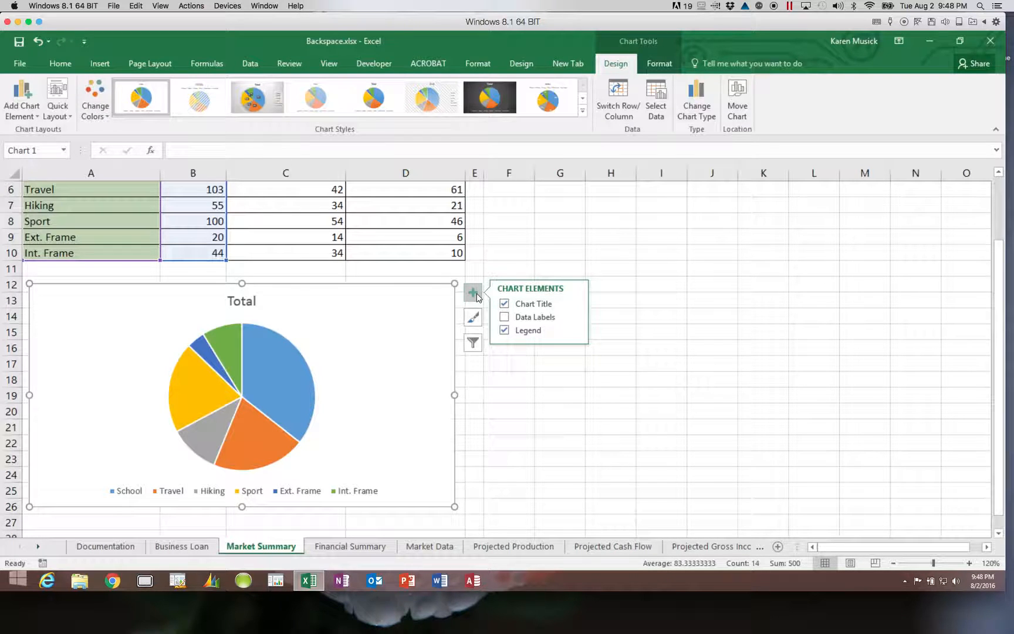
click(505, 304)
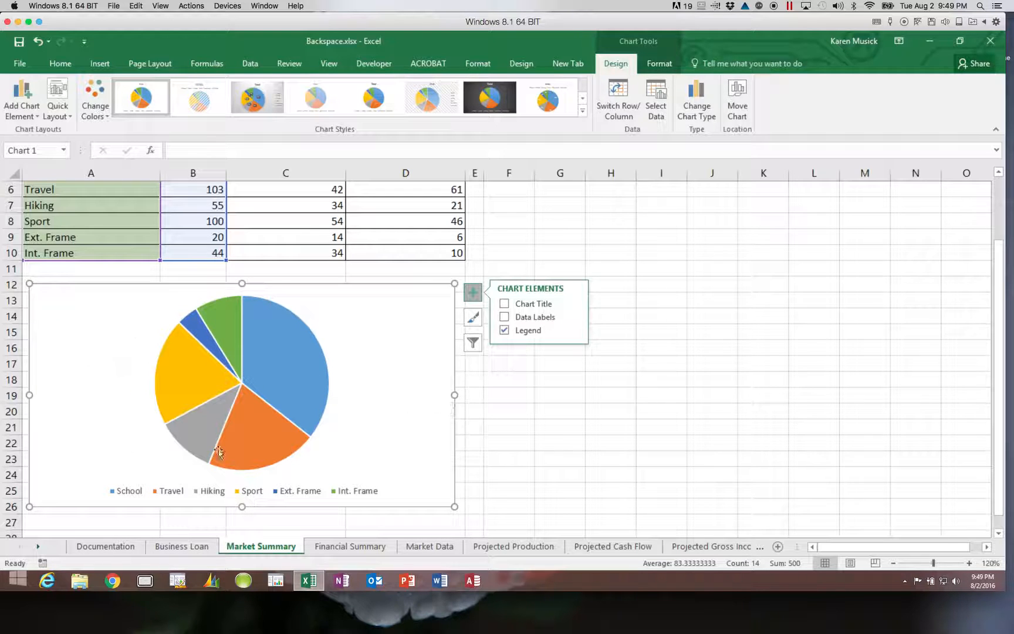
mouse_move(299, 403)
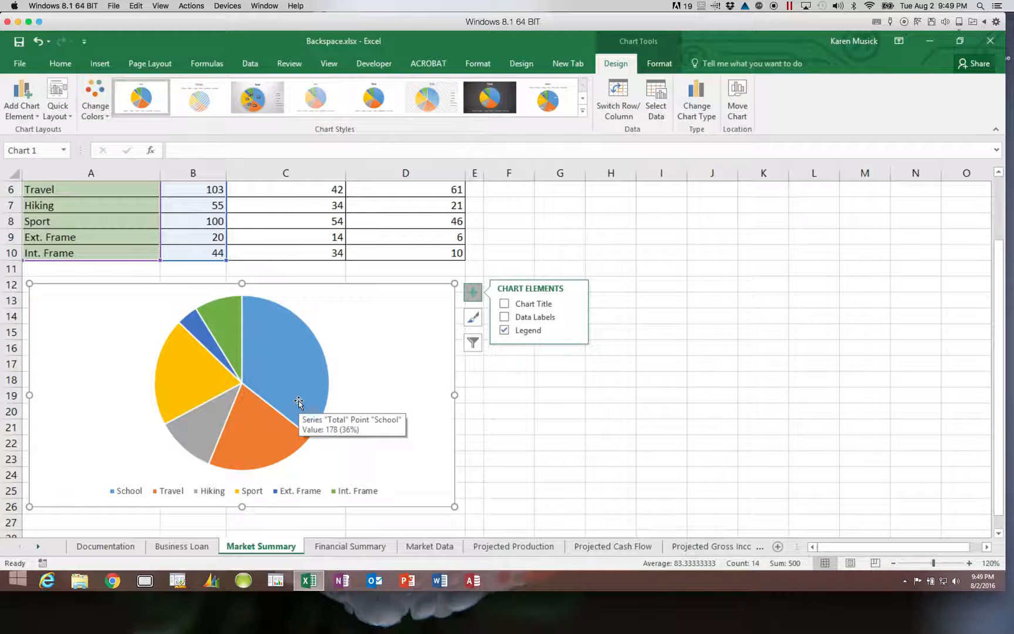
click(507, 319)
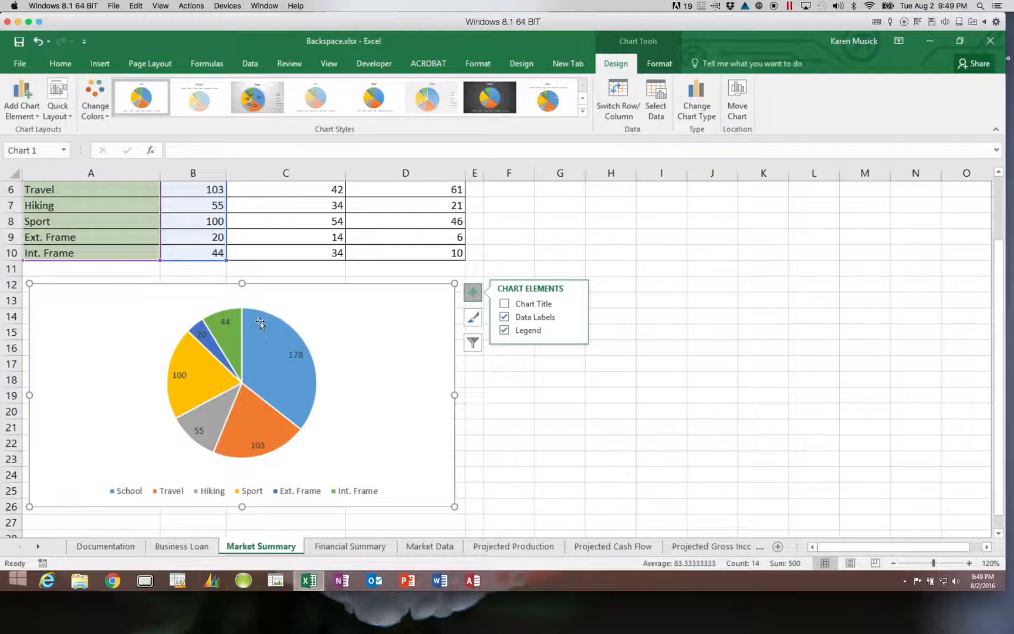
mouse_move(230, 337)
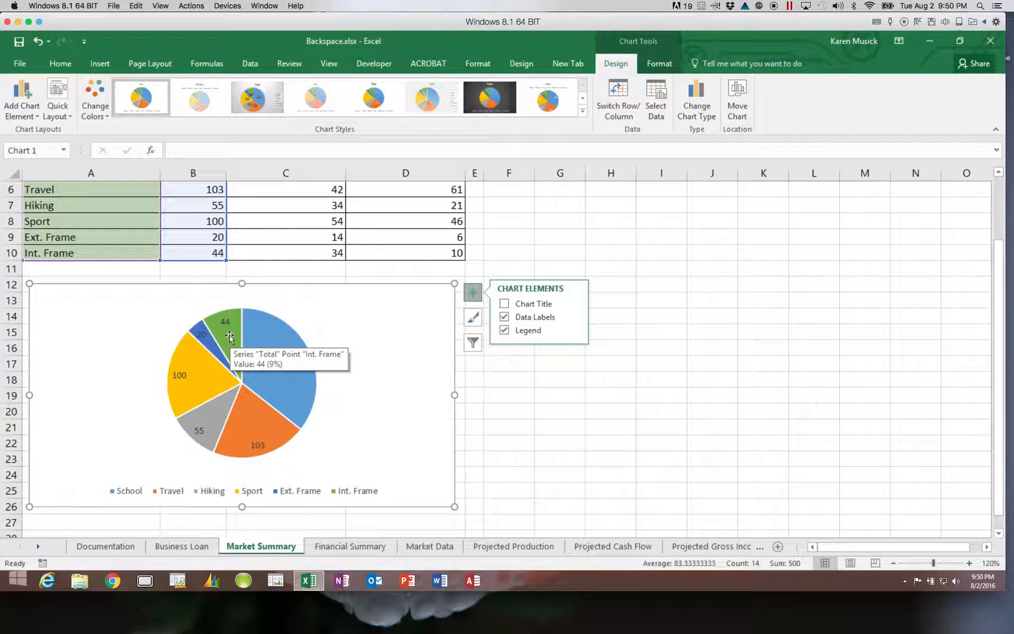
Apply Style 12 and the first Colorful color palette to the pie chart
click(474, 319)
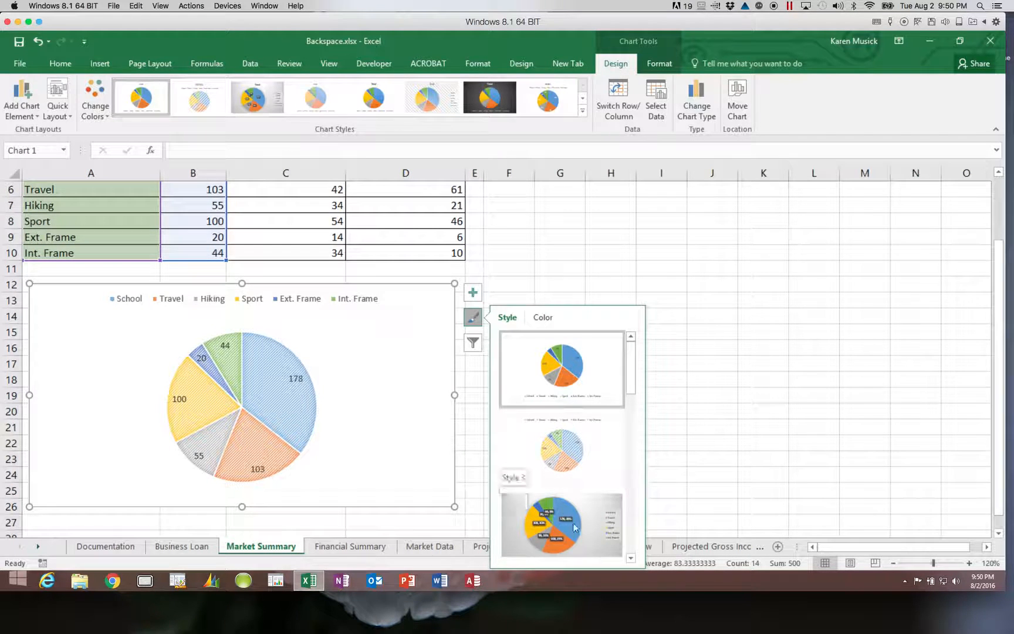
drag(632, 390, 626, 534)
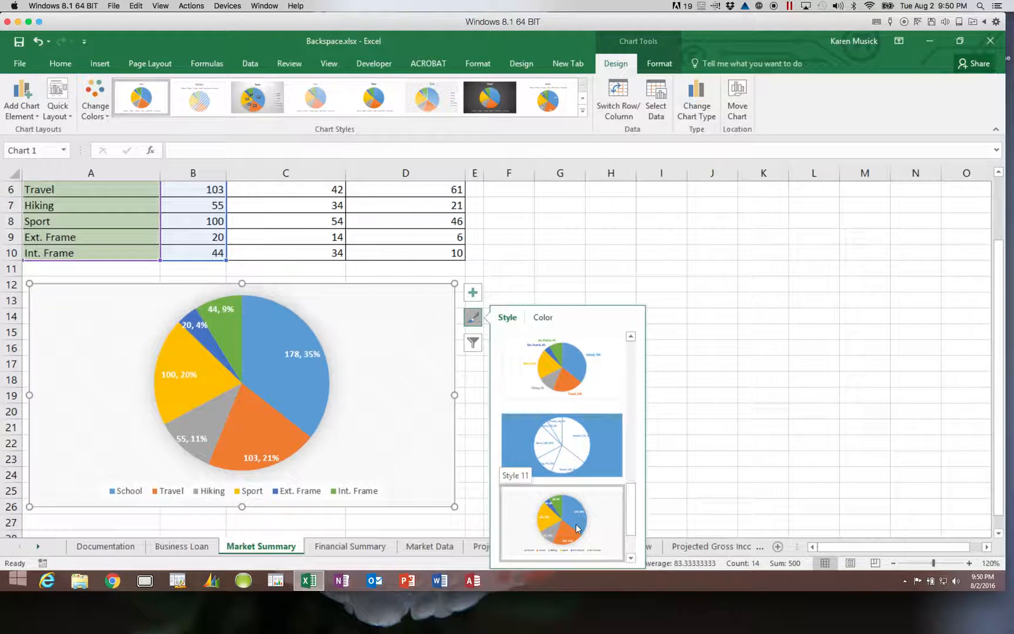
click(631, 546)
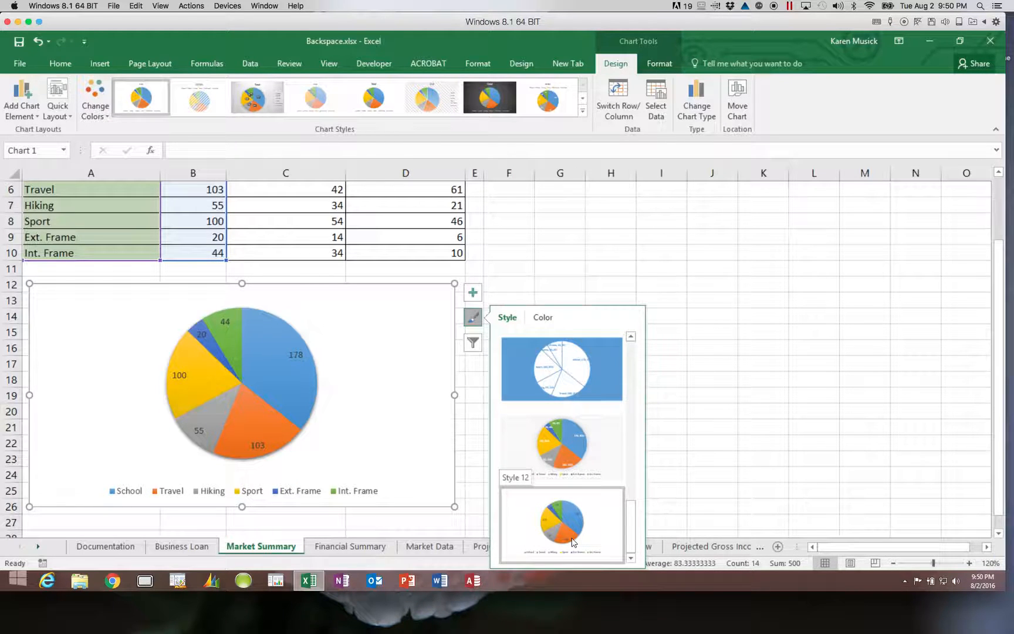
click(574, 541)
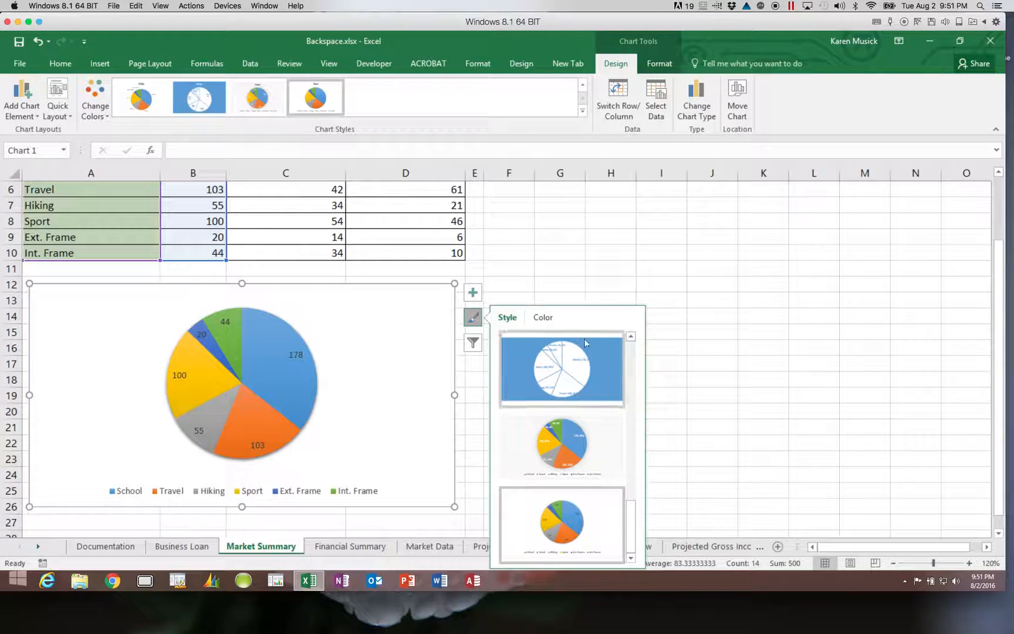
click(543, 319)
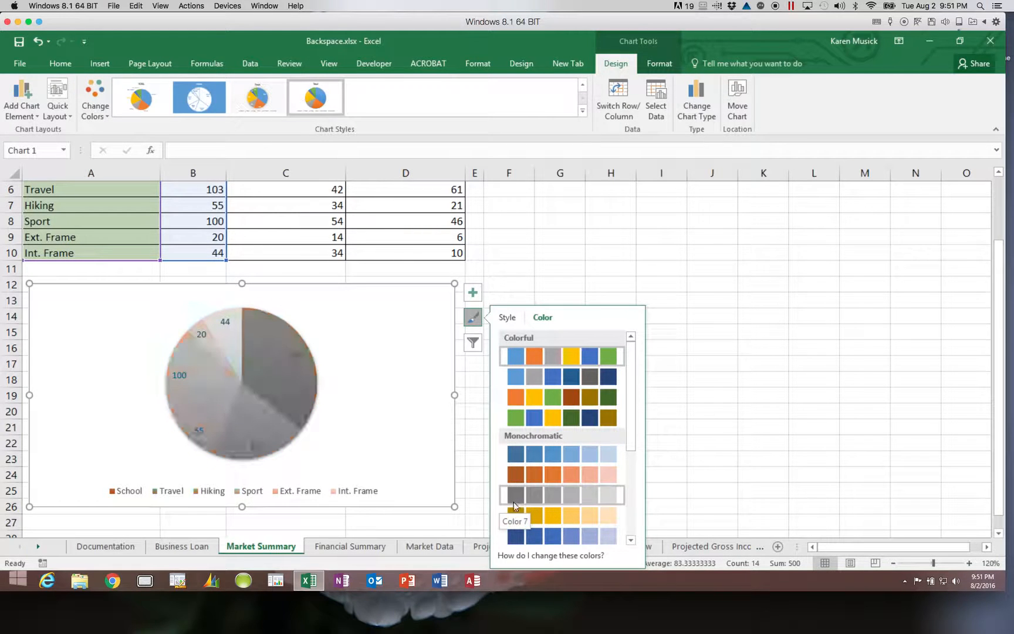
click(517, 355)
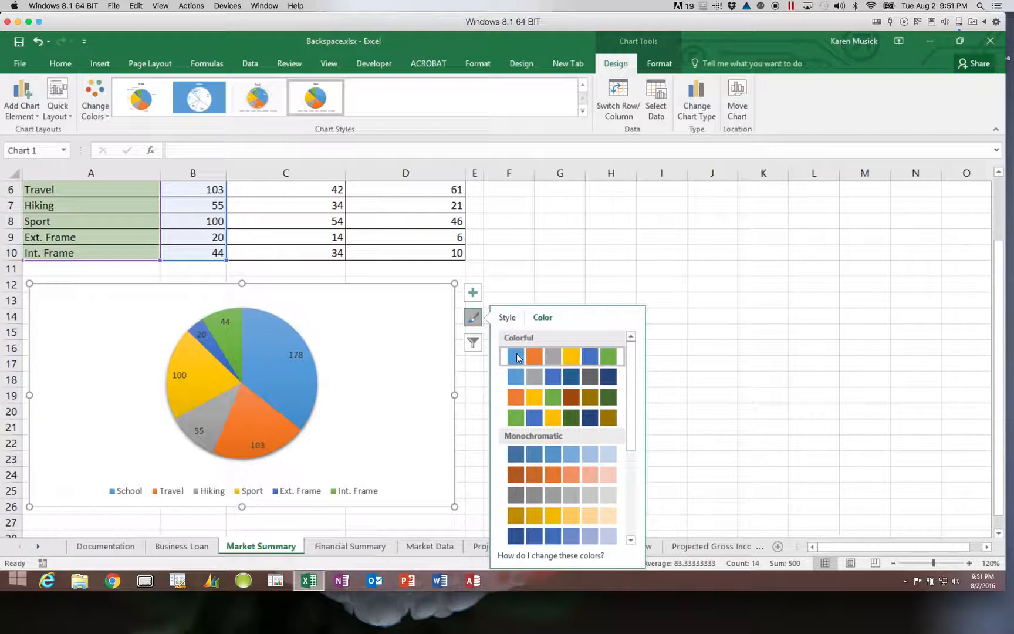
click(507, 317)
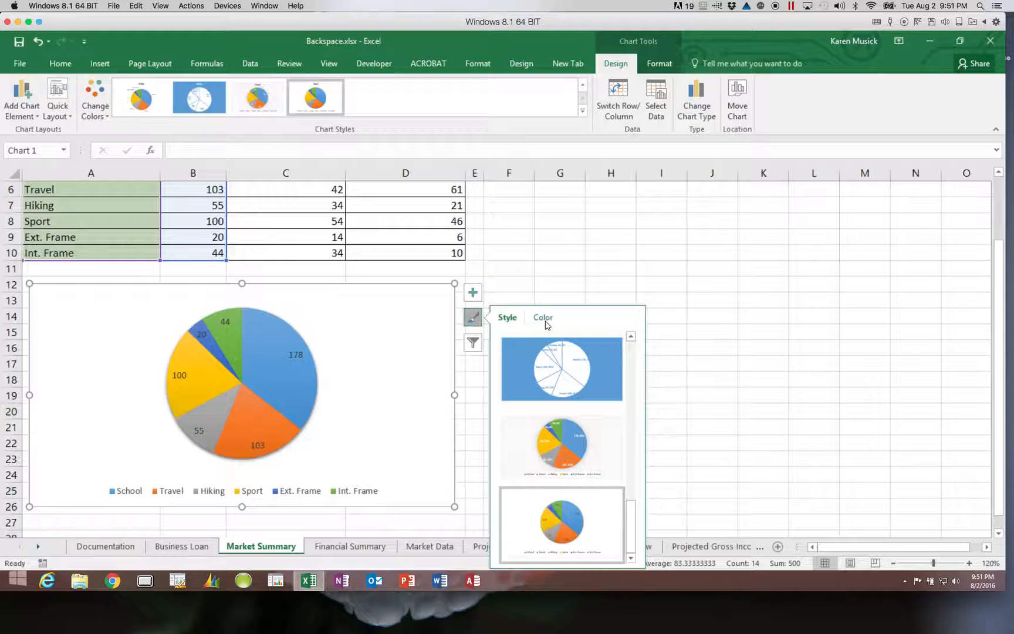
Position the pie chart's legend on the right side of the chart
click(474, 293)
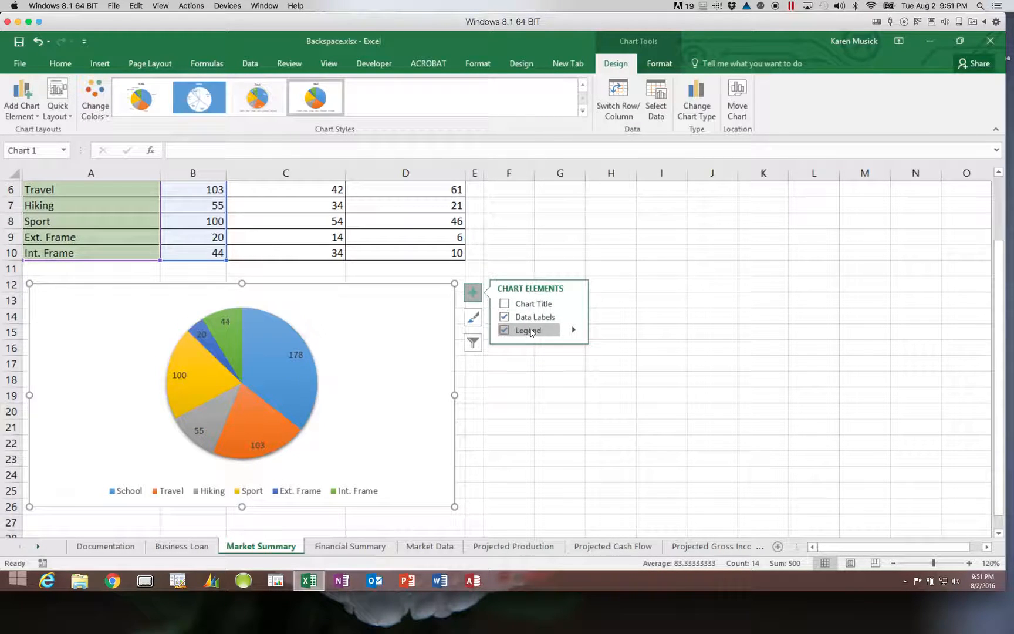
click(574, 332)
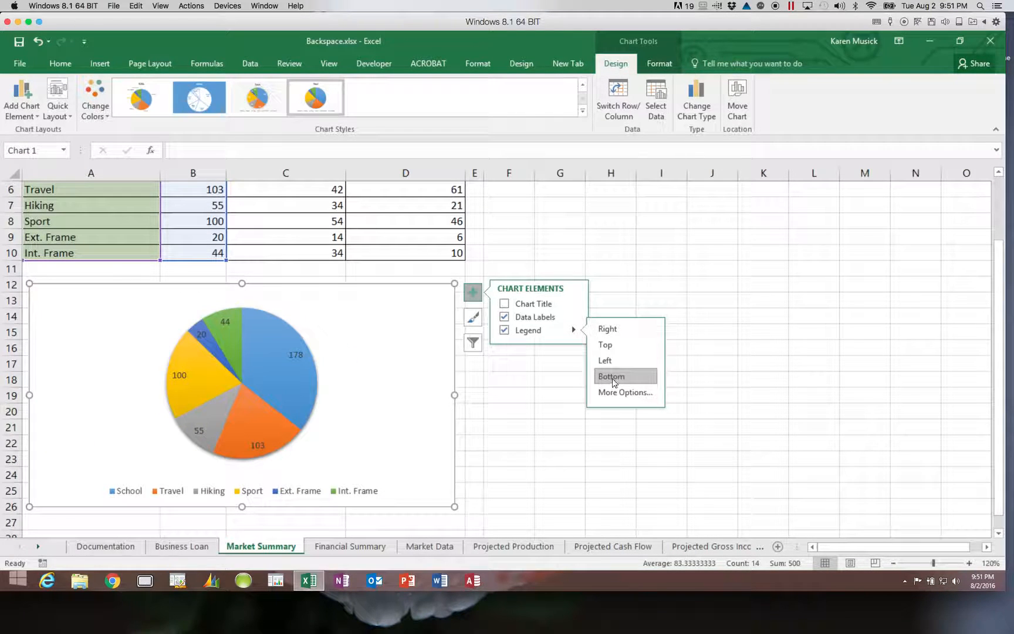
click(623, 334)
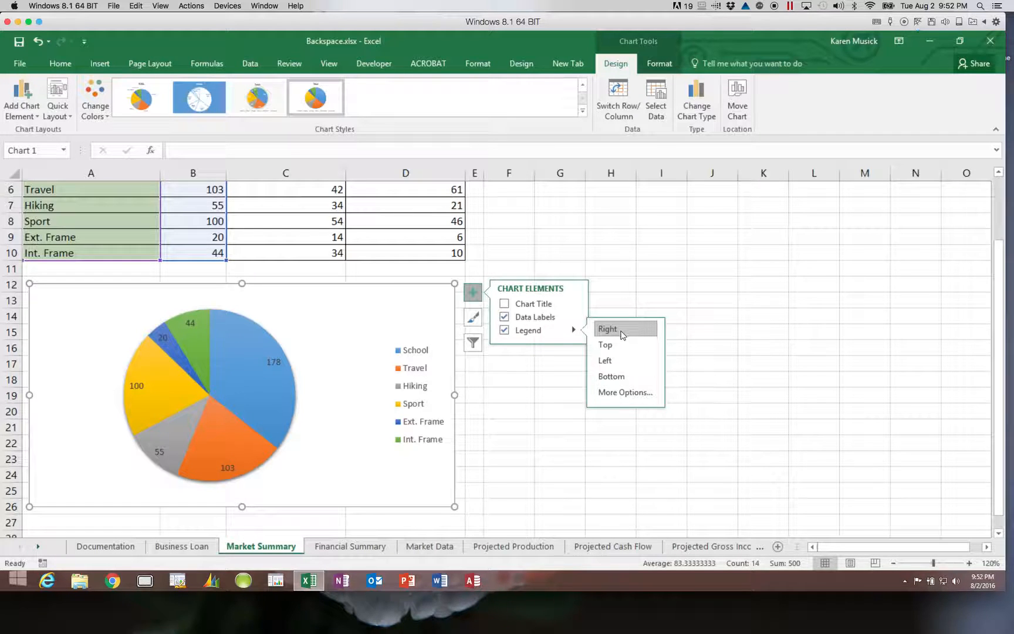
Give the chart legend a solid fill in a lighter shade of Gold, Accent 4
click(624, 393)
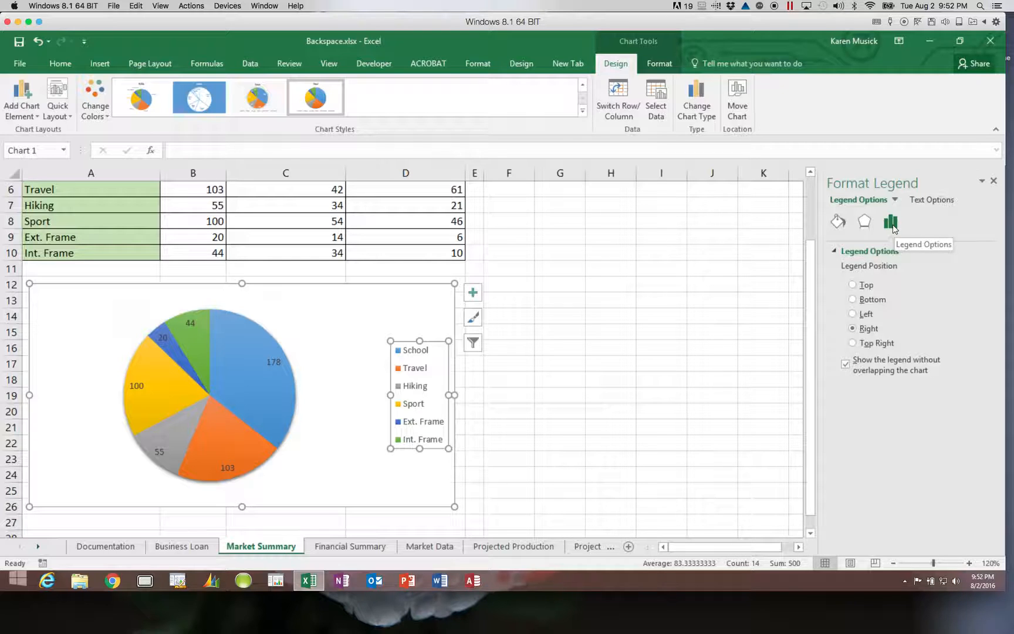
click(838, 227)
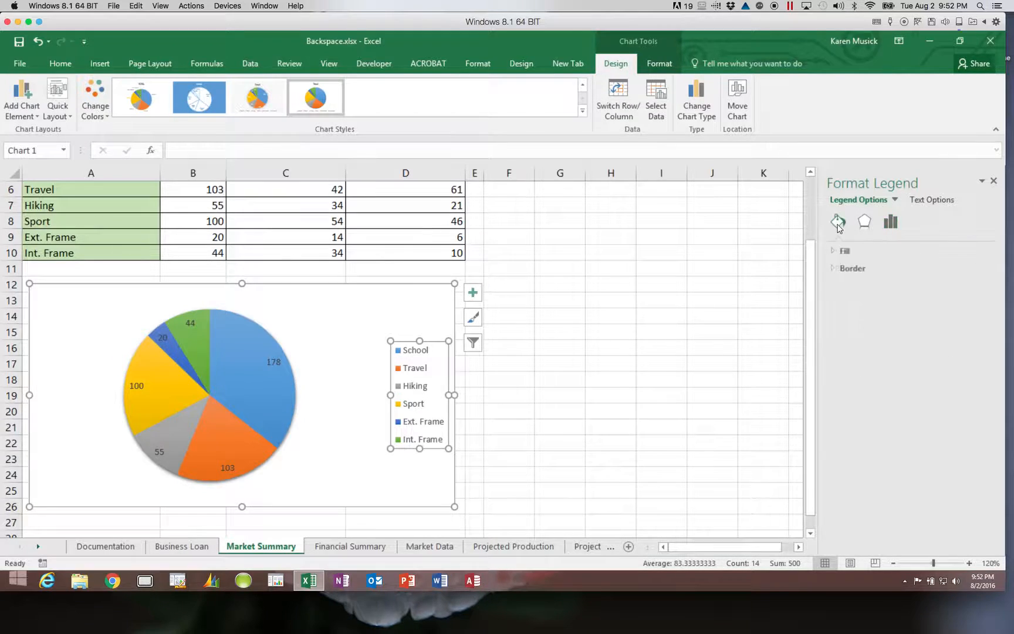
click(833, 251)
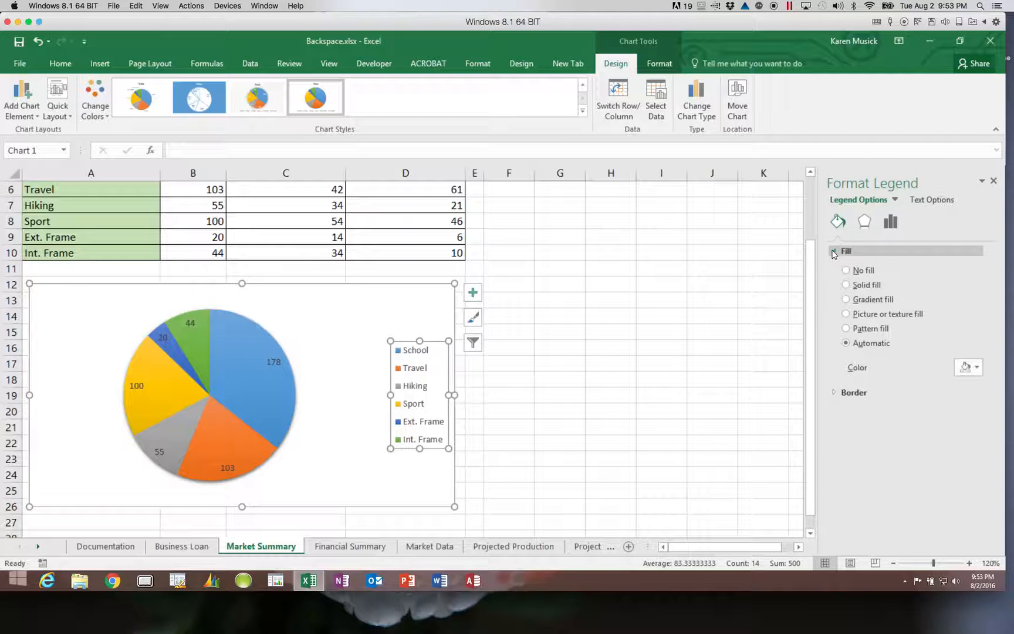
click(835, 392)
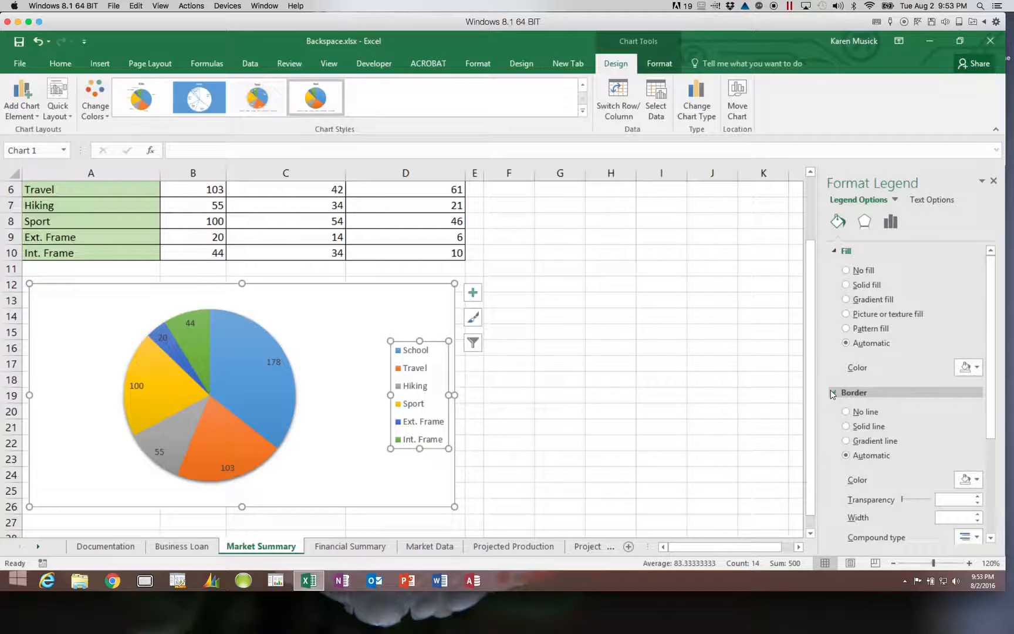
click(846, 285)
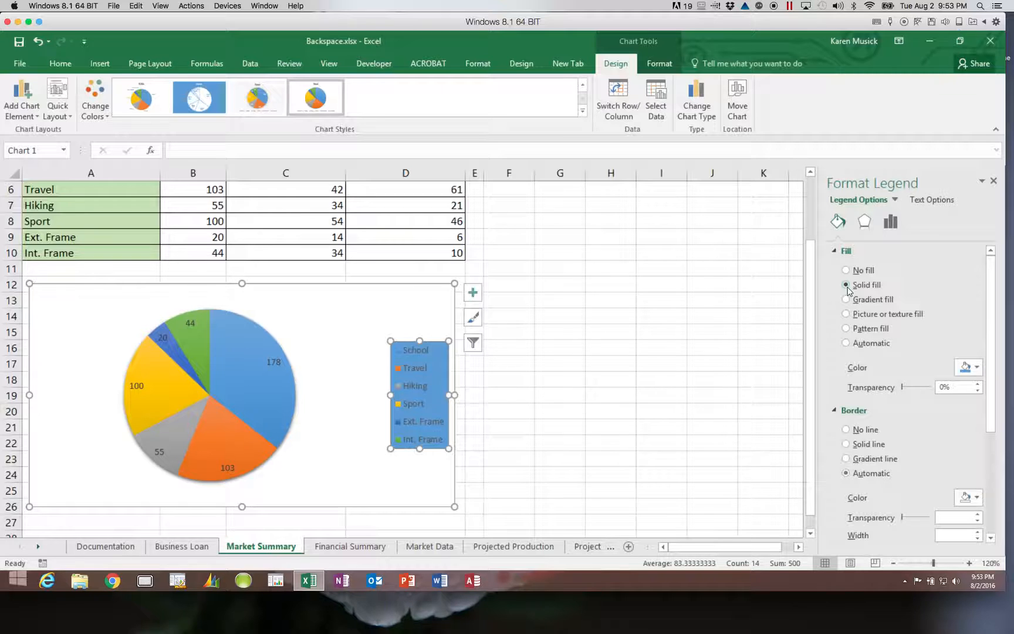
click(977, 368)
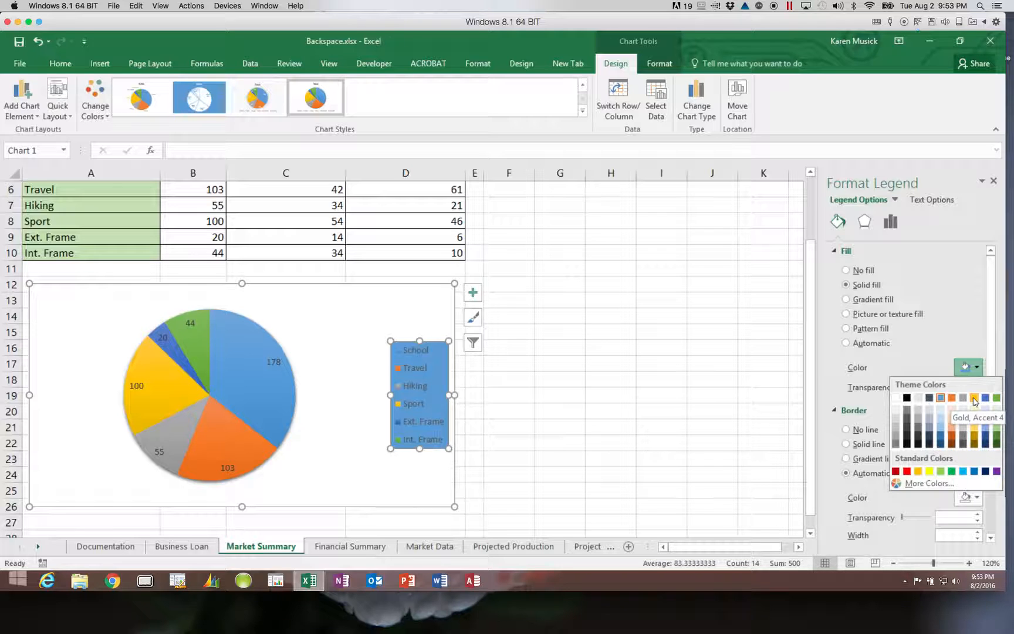
click(975, 433)
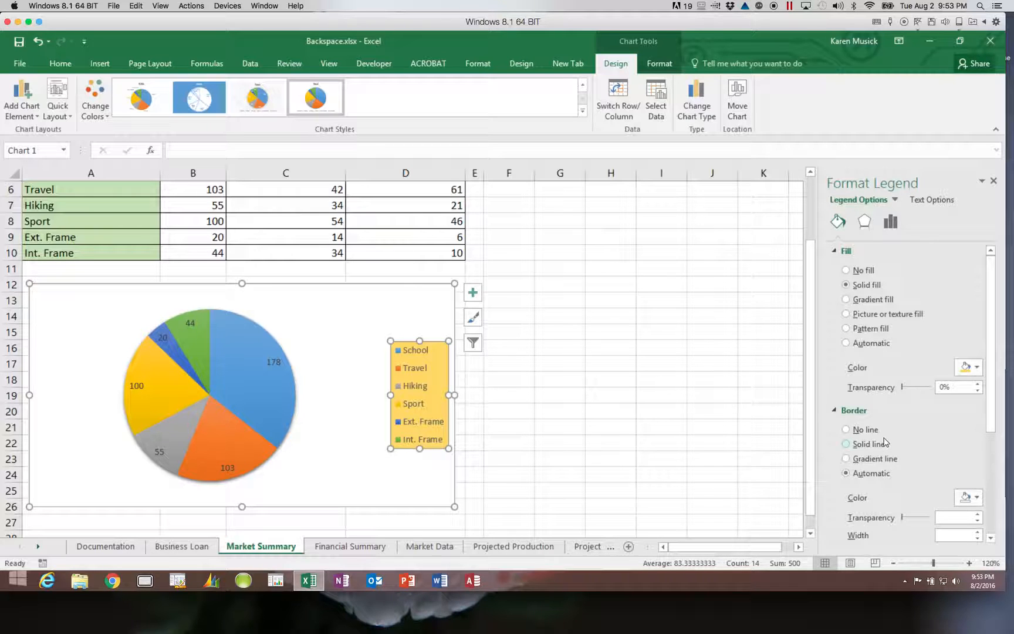
Add a solid line border to the legend in Gray-50%, Accent 3, Lighter 40%
click(847, 445)
click(978, 498)
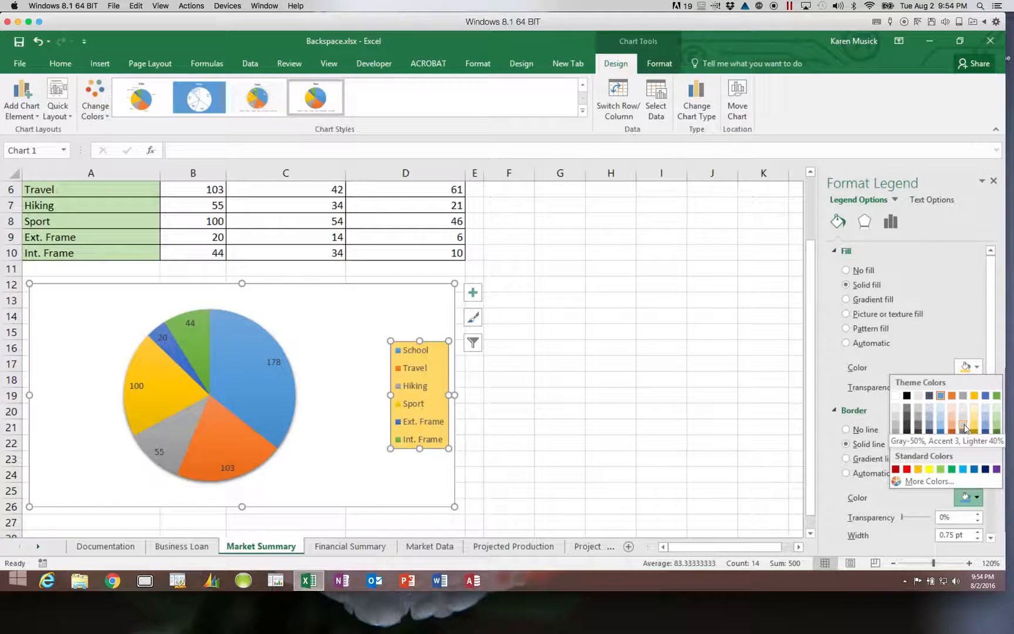
click(964, 429)
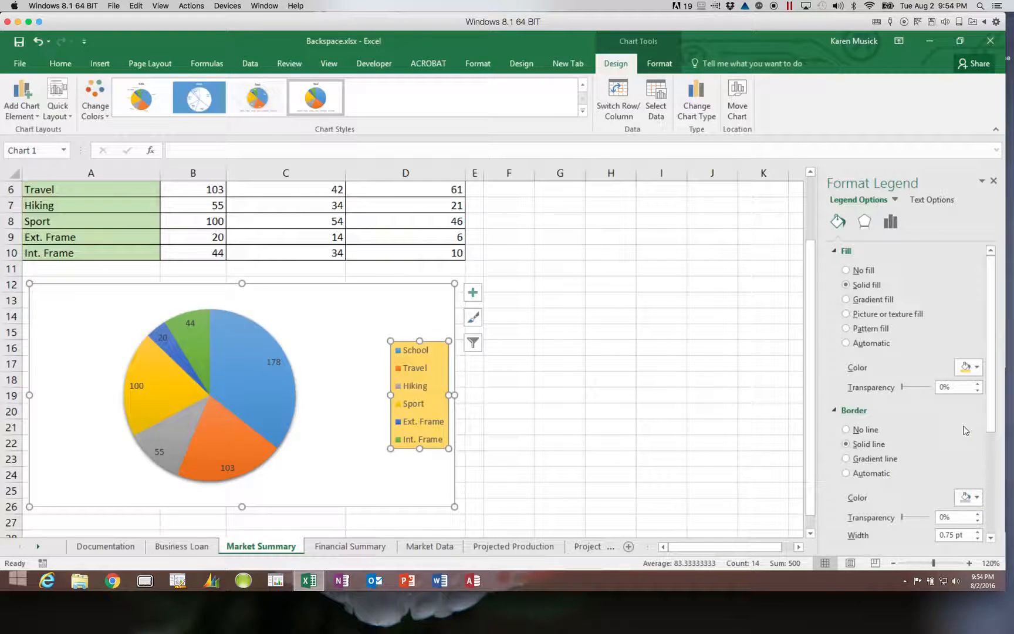
key(super+c)
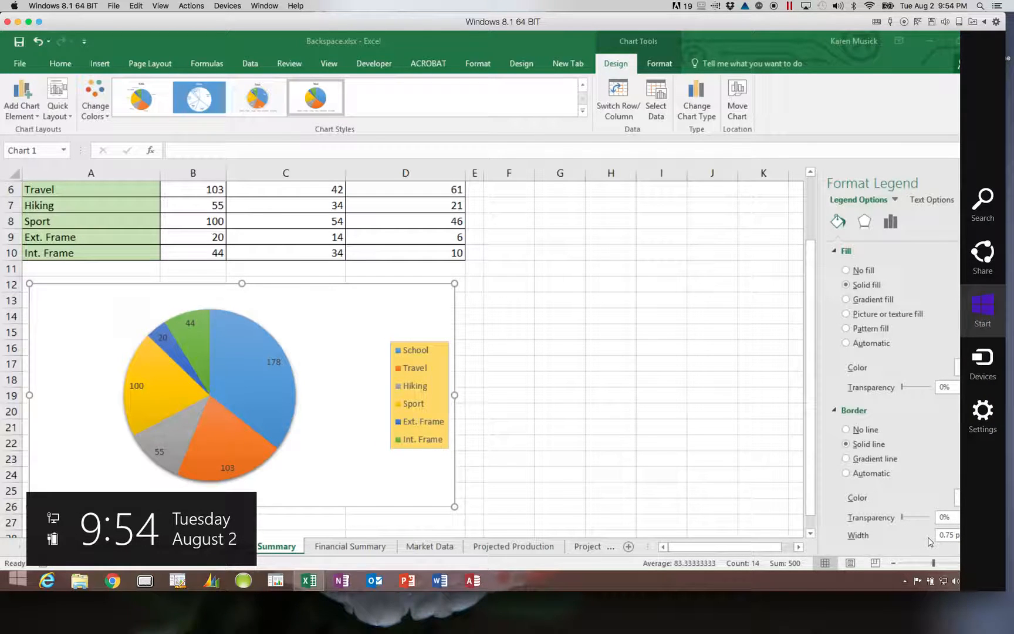
click(920, 449)
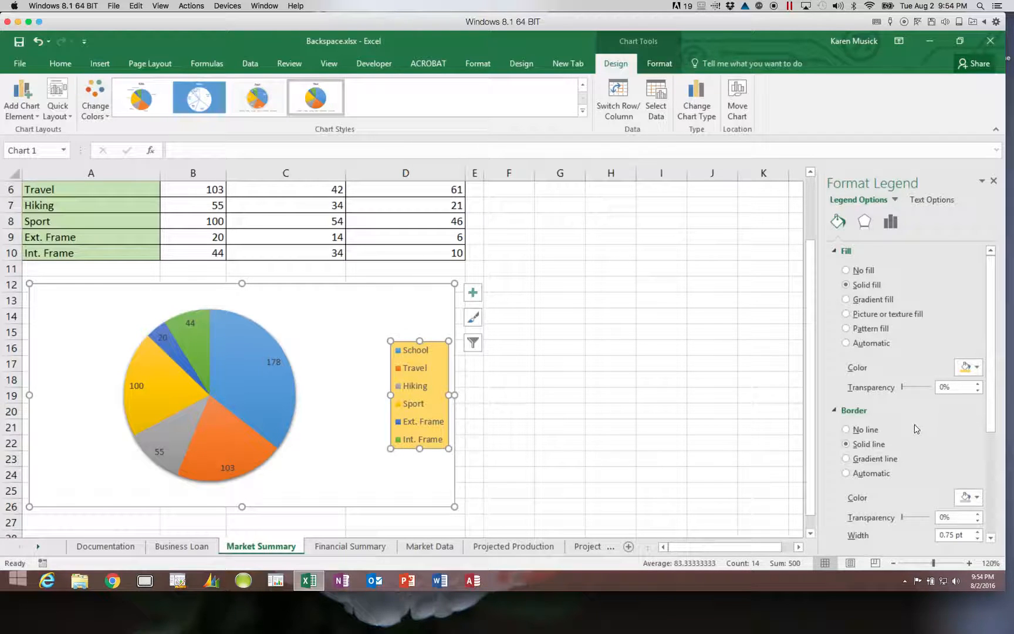
Apply the first outer shadow preset, angled at 45° with a 3 pt distance, to the legend
click(865, 226)
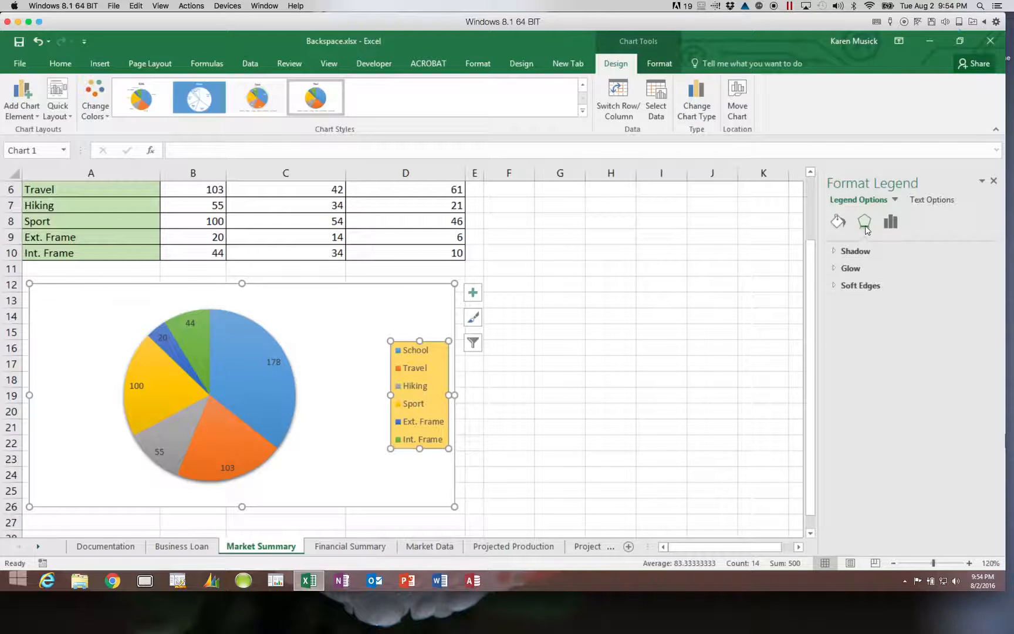
click(834, 253)
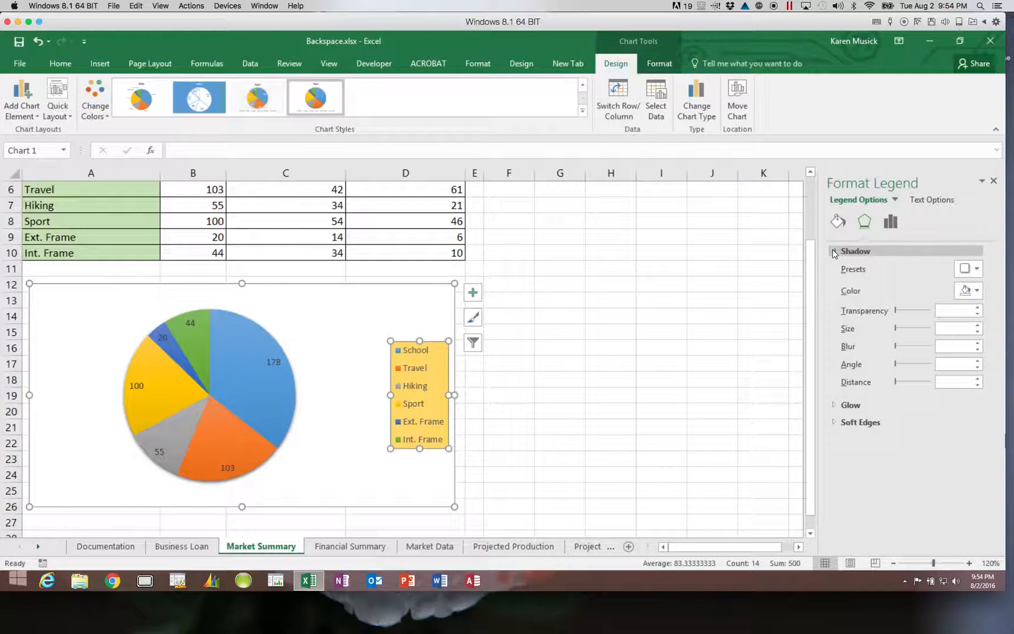
click(978, 268)
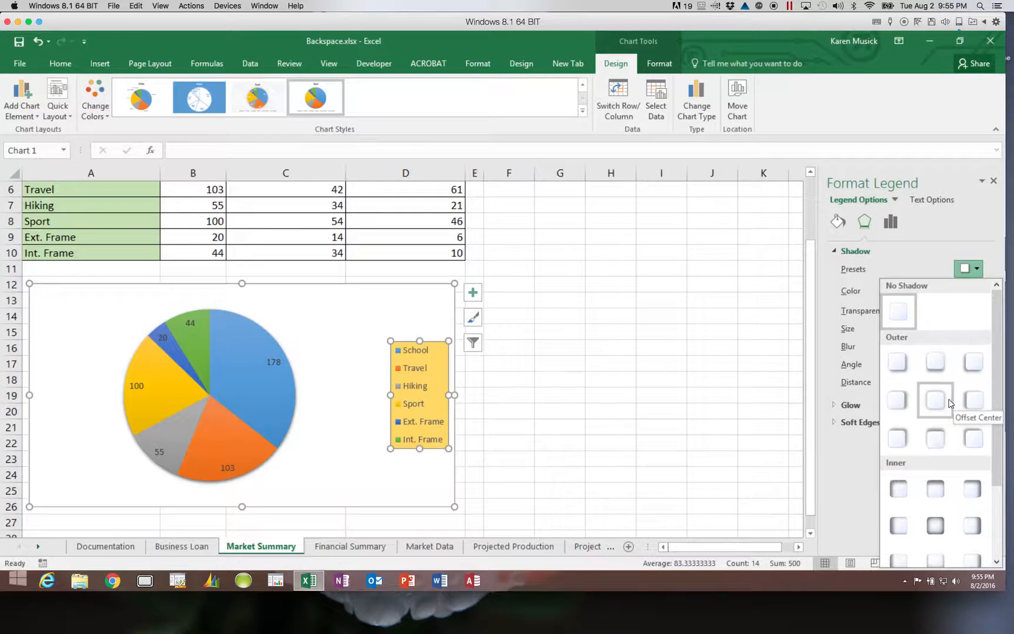
key(super+c)
click(867, 224)
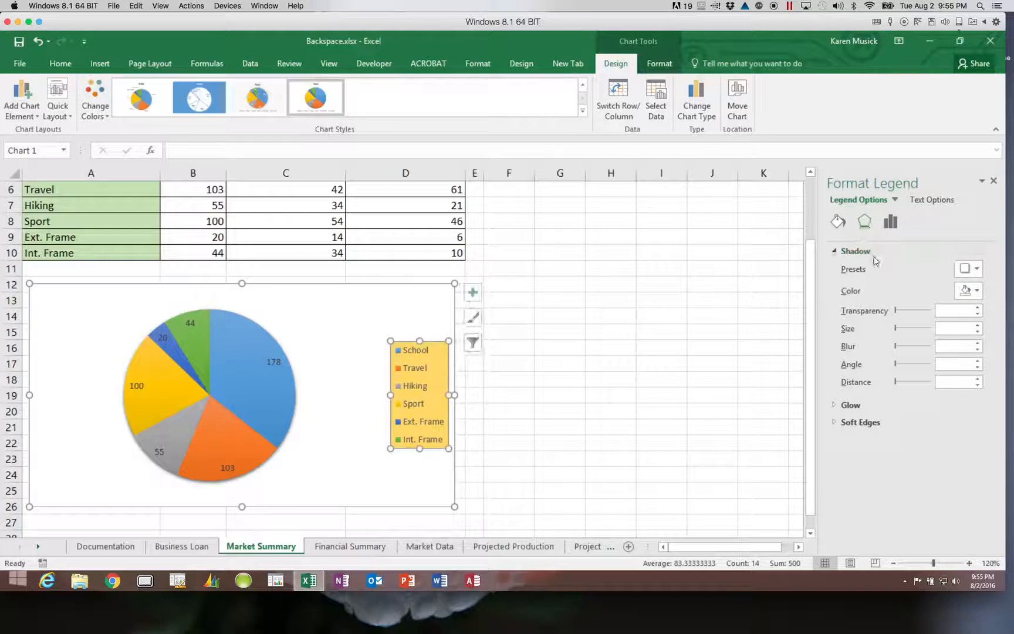
click(970, 269)
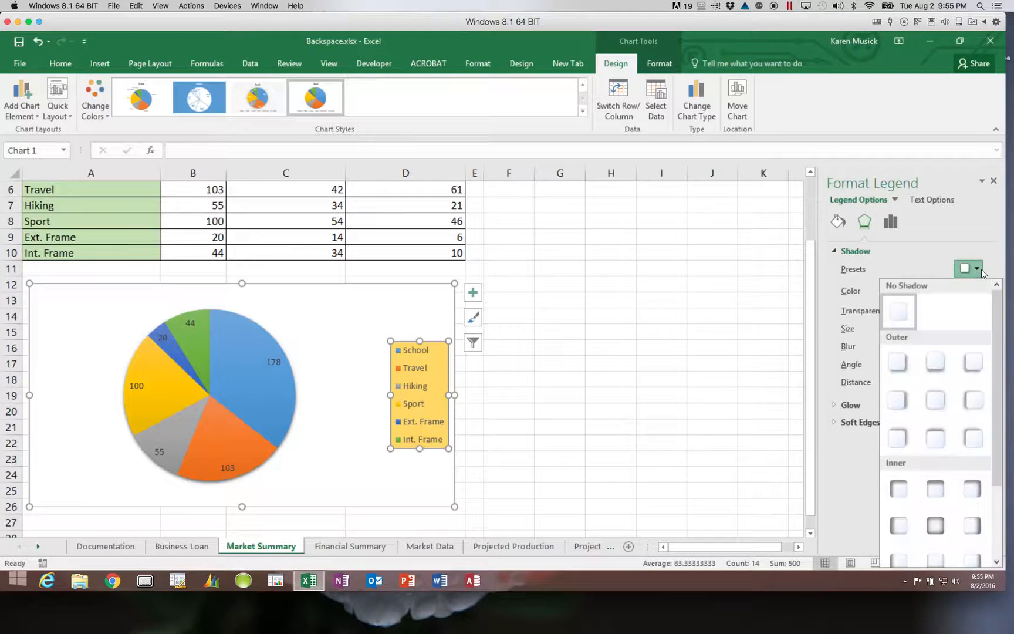
click(898, 363)
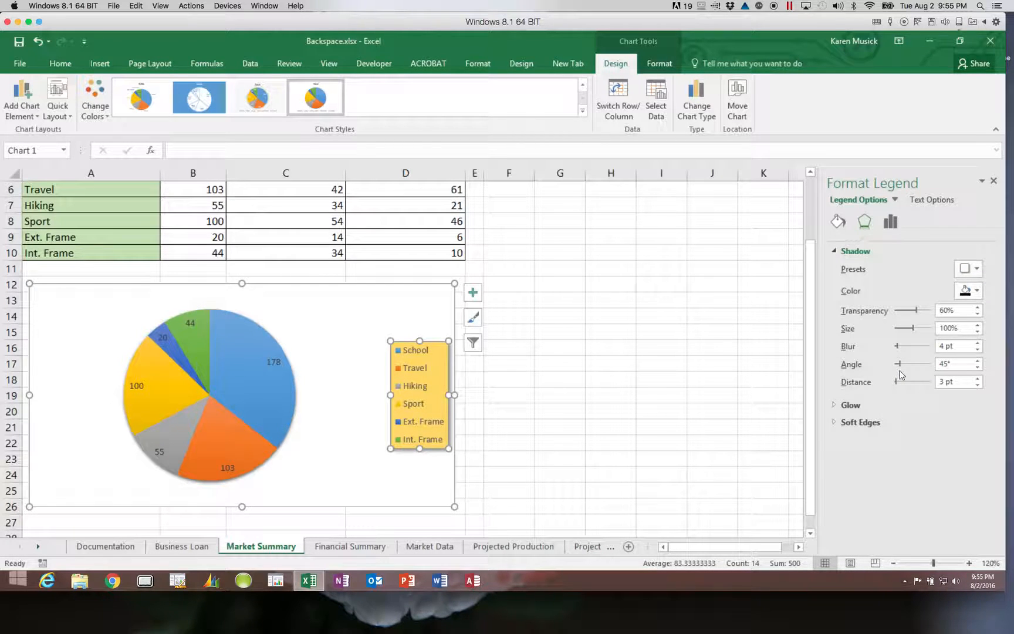
key(super+c)
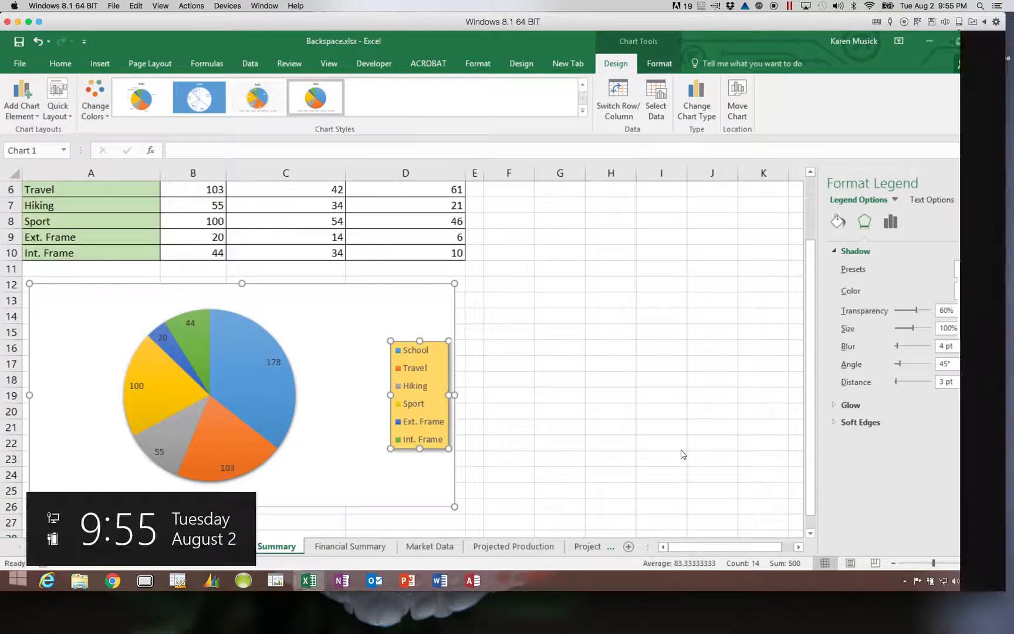
click(363, 469)
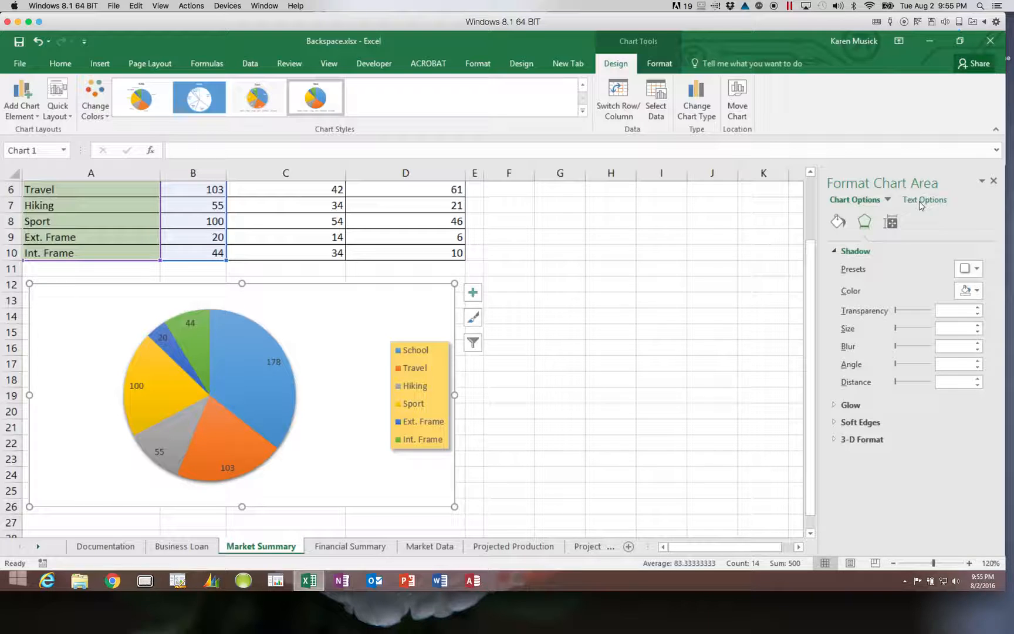
Make the pie chart's data labels show Percentage instead of Value and position them at Outside End
click(887, 202)
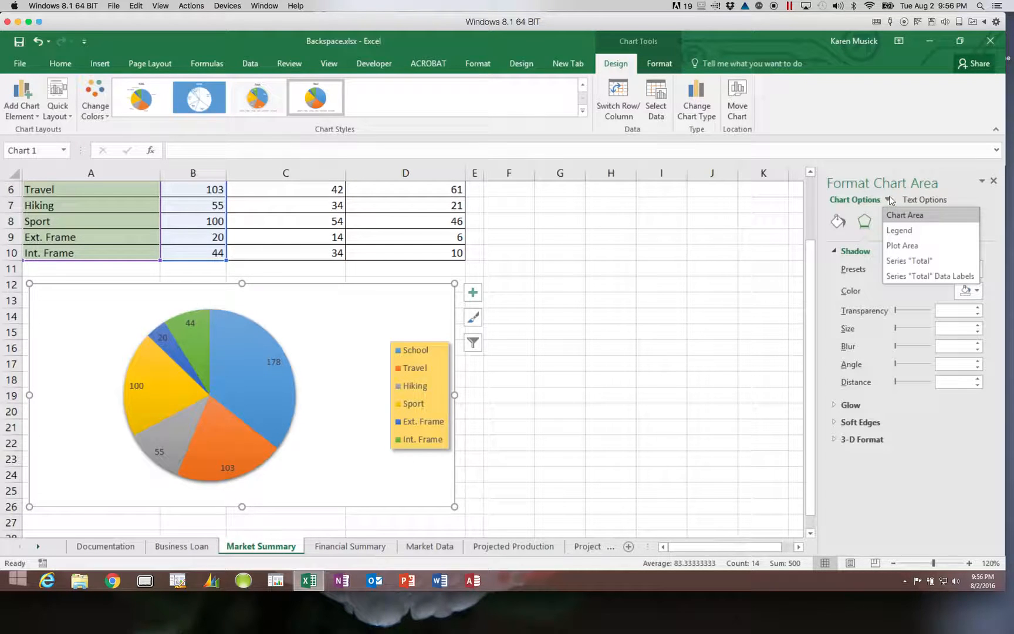
click(894, 230)
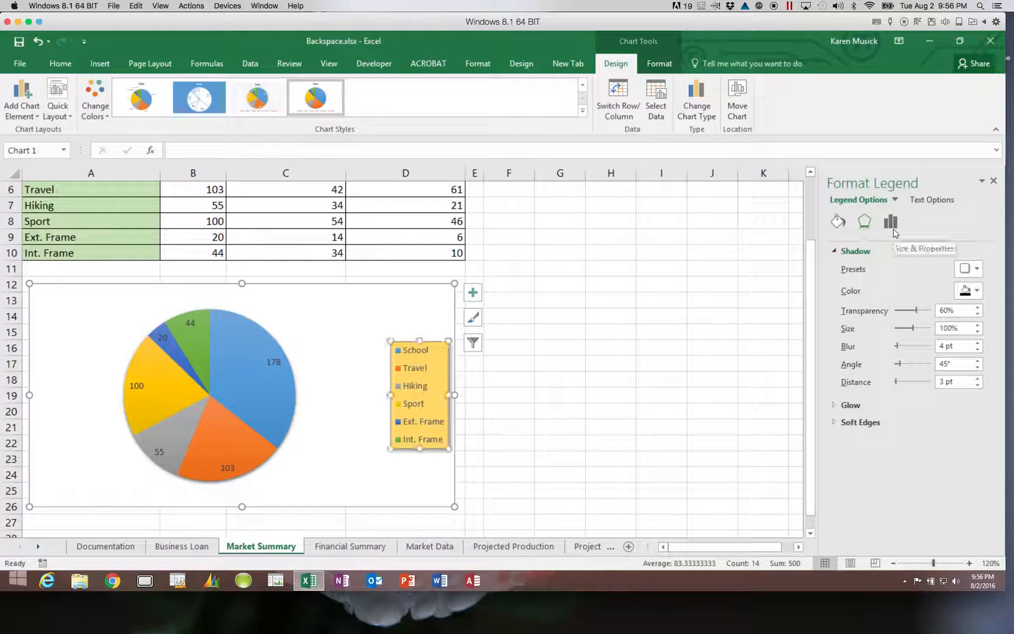
click(895, 200)
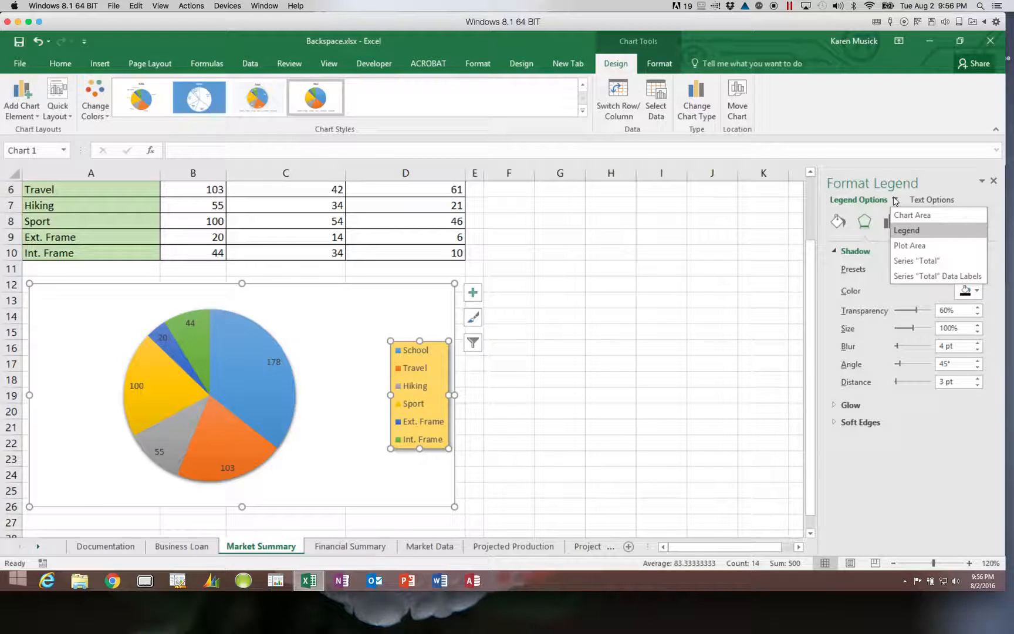
click(903, 276)
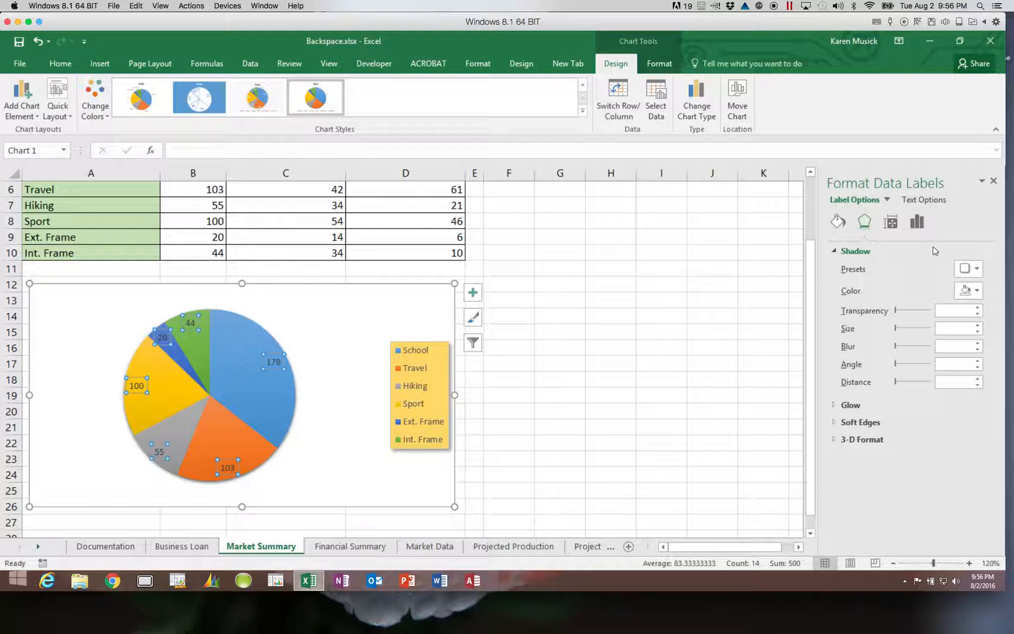
click(917, 223)
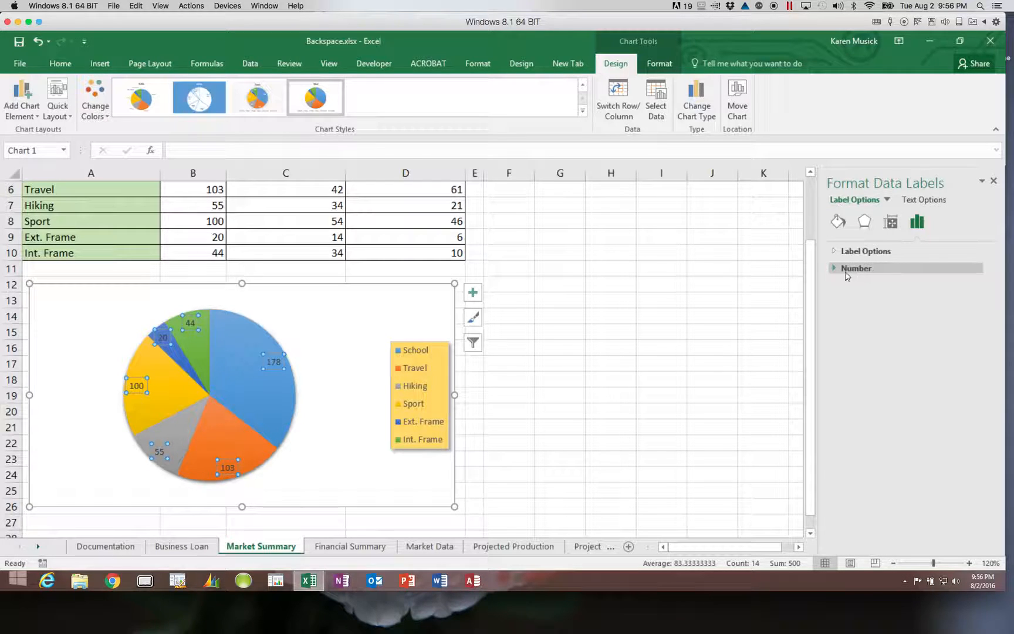
click(834, 252)
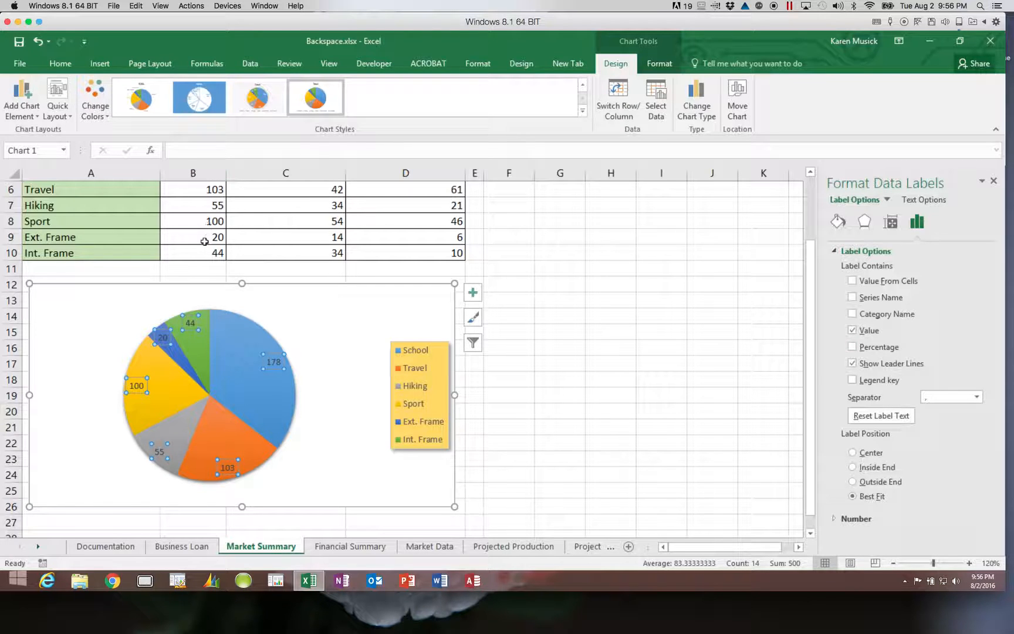
click(853, 347)
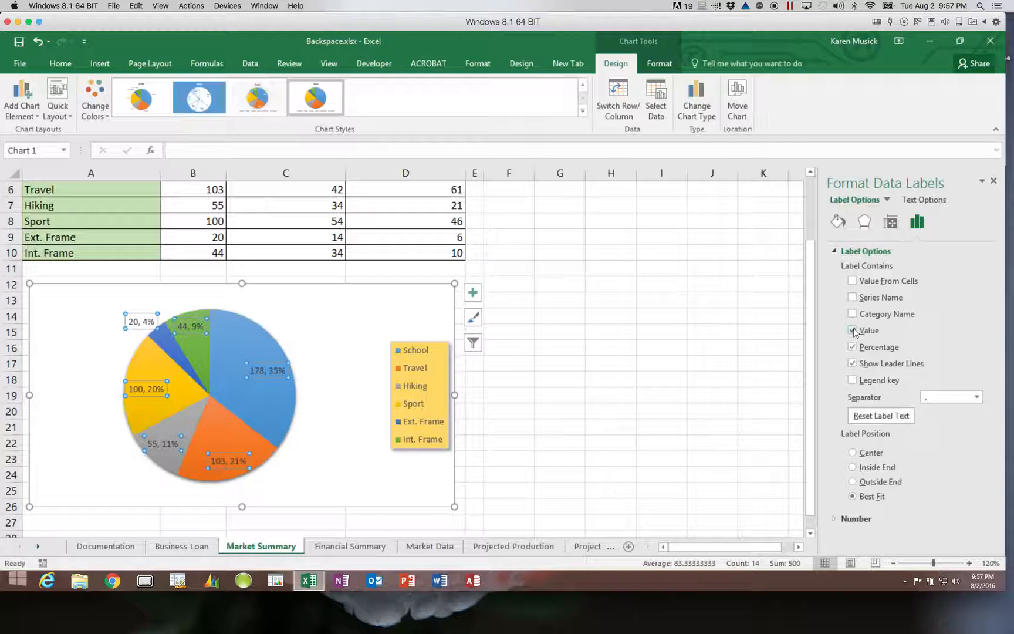
click(853, 331)
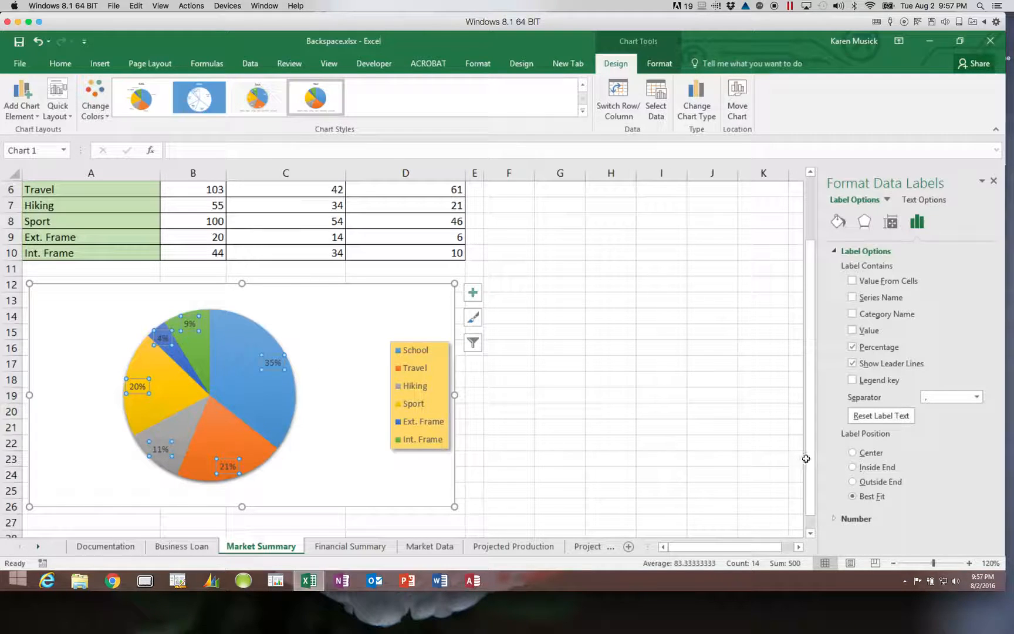
click(854, 484)
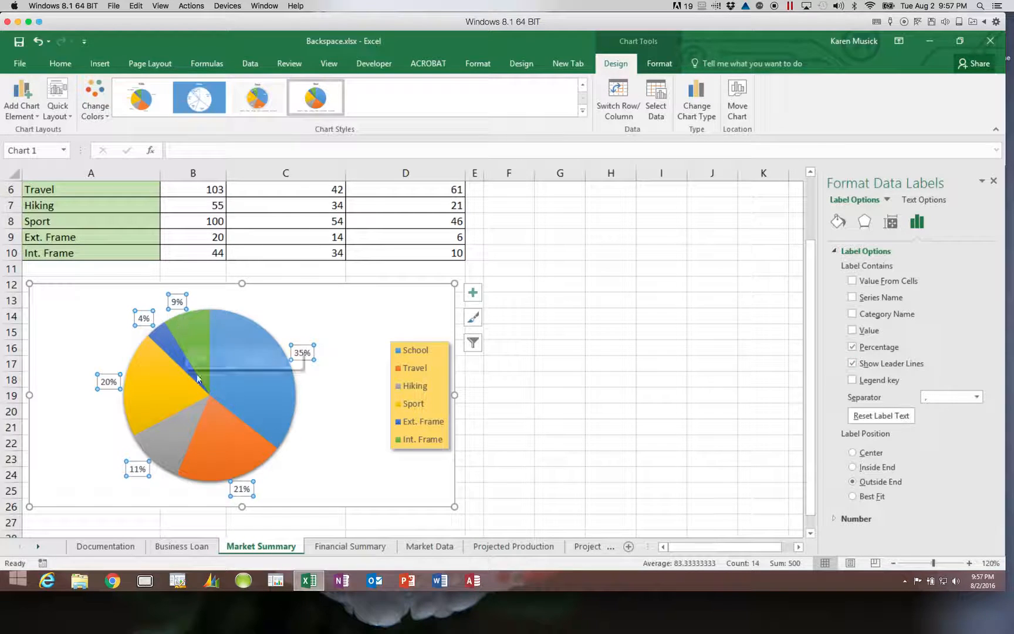
mouse_move(199, 360)
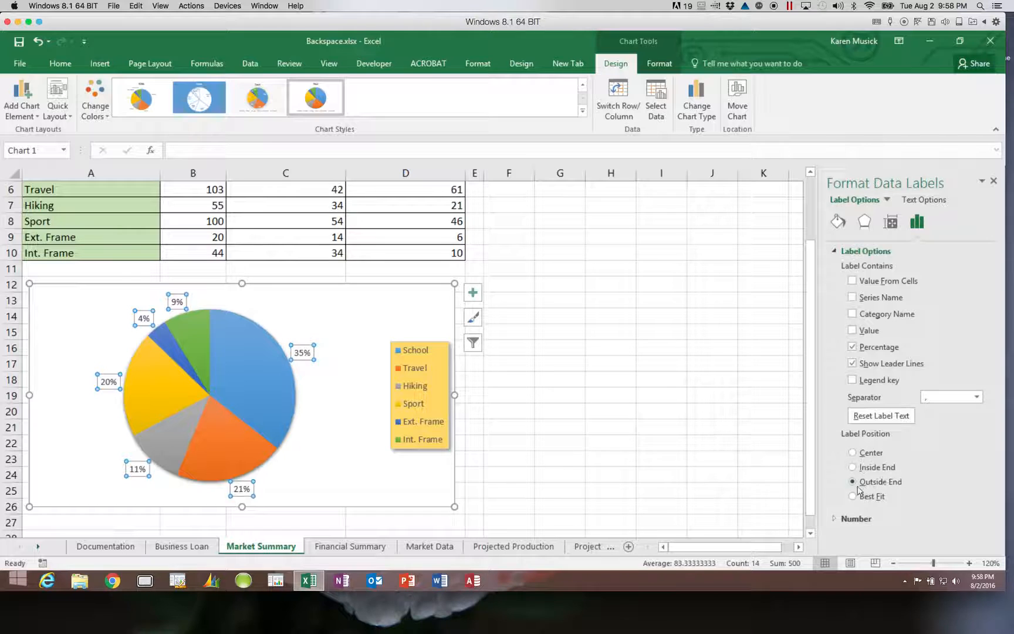
Set the number format category of the pie chart's data labels to Percentage
click(836, 519)
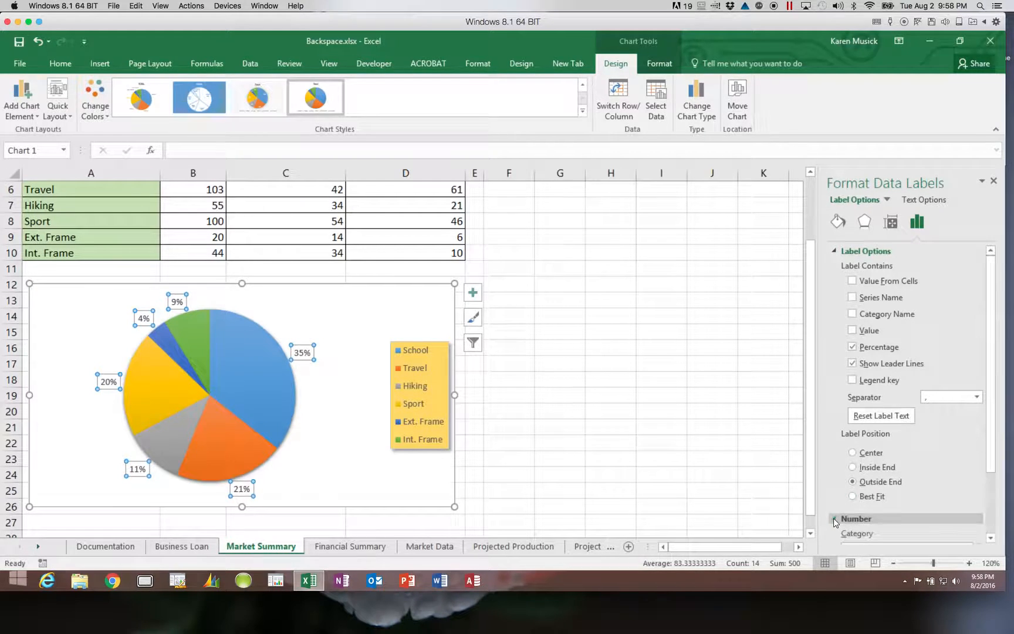
click(990, 539)
click(990, 539)
click(991, 538)
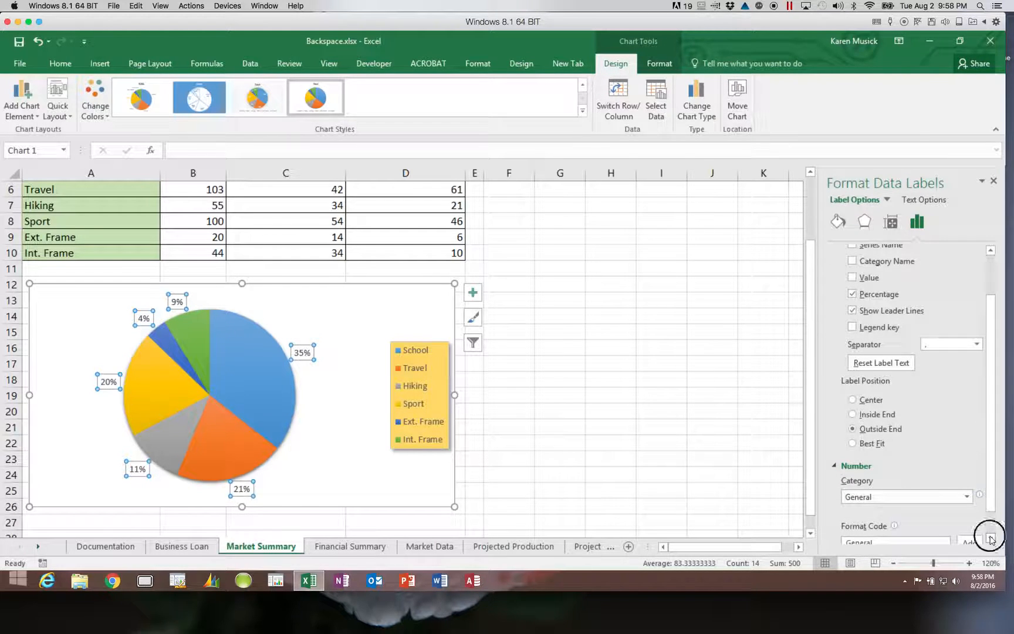
click(991, 539)
click(991, 539)
click(990, 538)
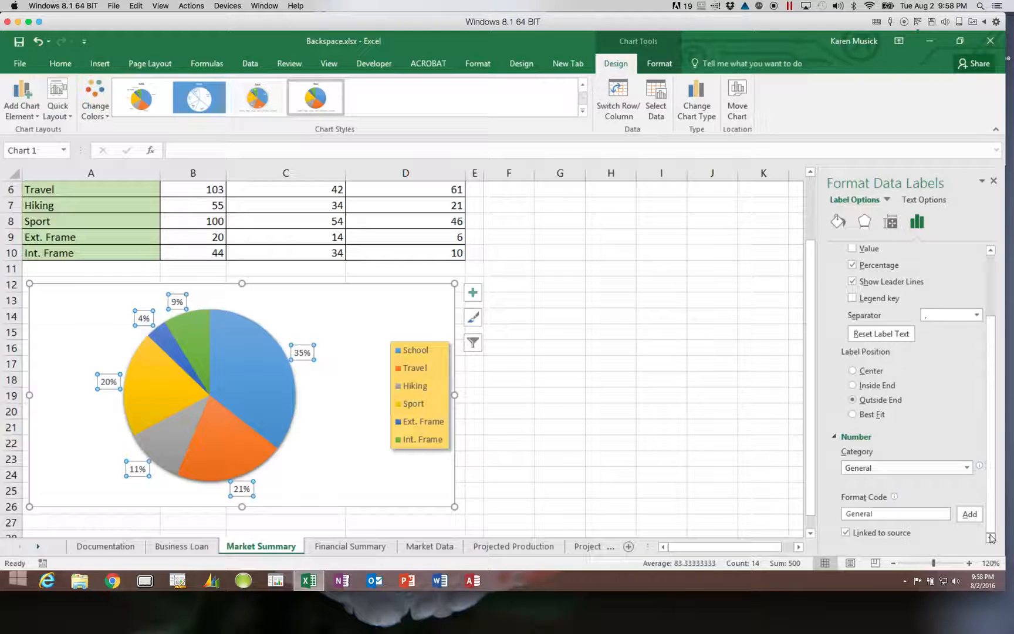
click(970, 470)
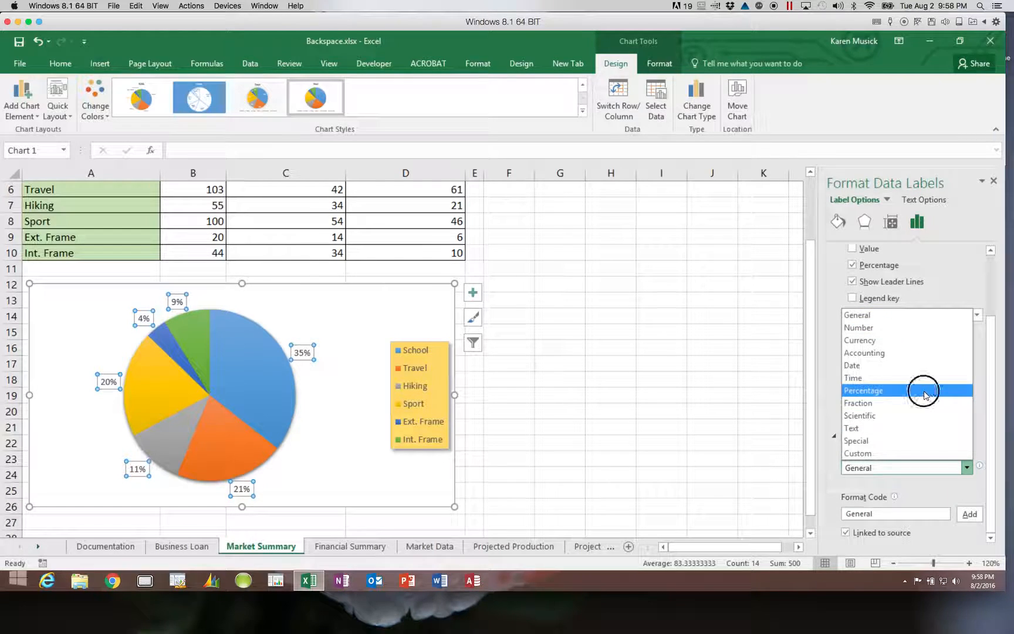
click(924, 391)
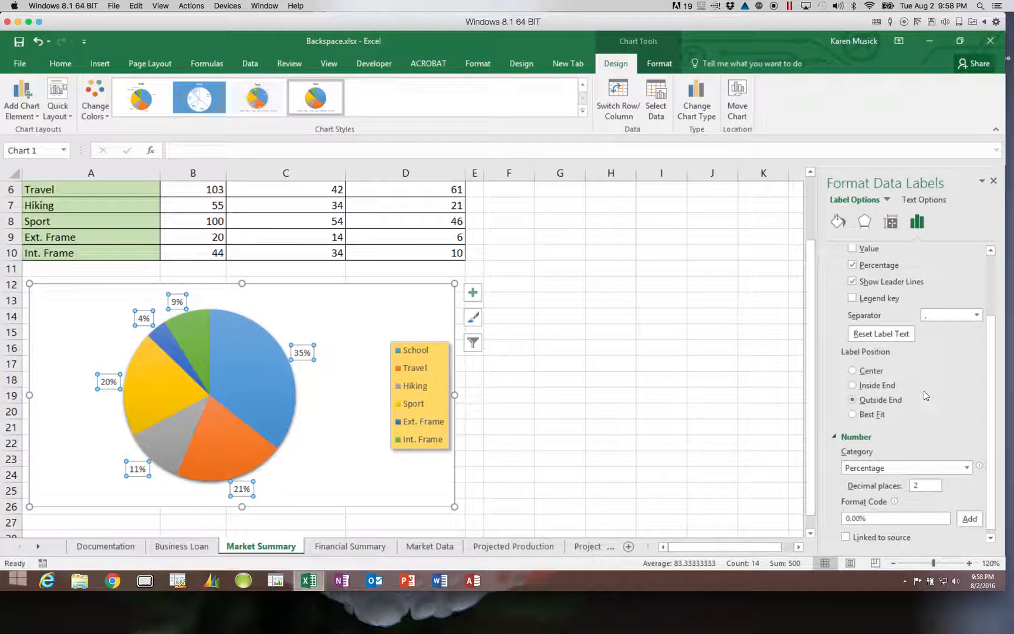
Set the data labels' percentage format to 1 decimal place and finish formatting the labels
double_click(921, 487)
text(1)
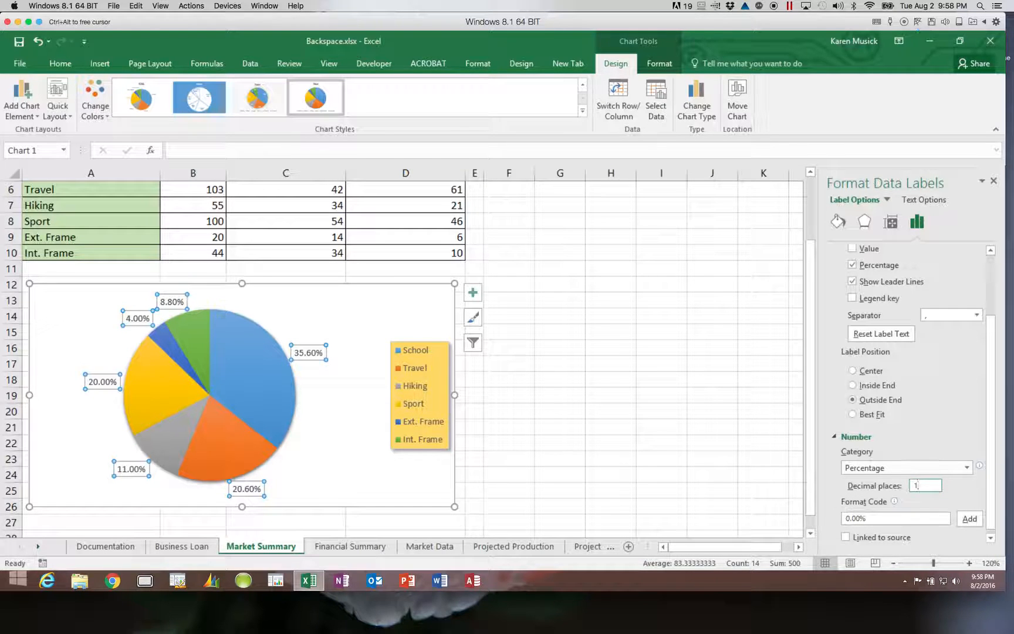
click(990, 537)
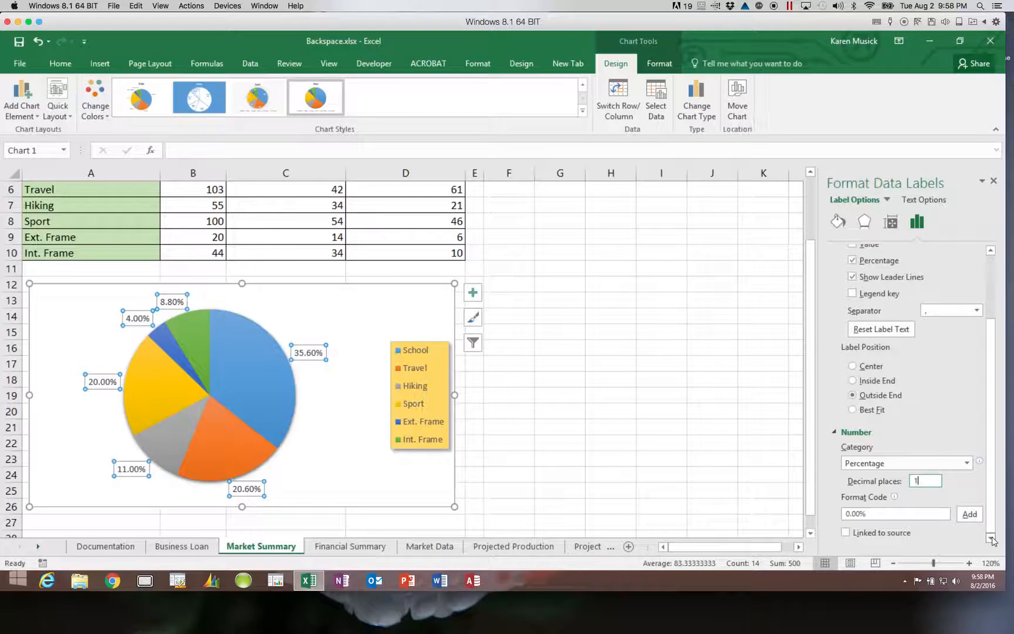
key(Tab)
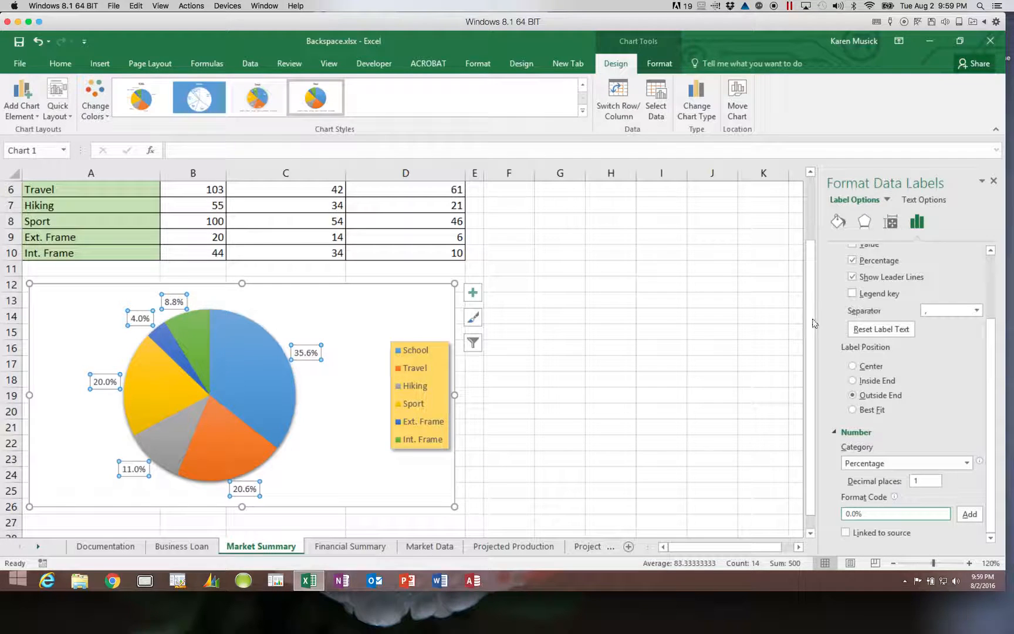
click(993, 181)
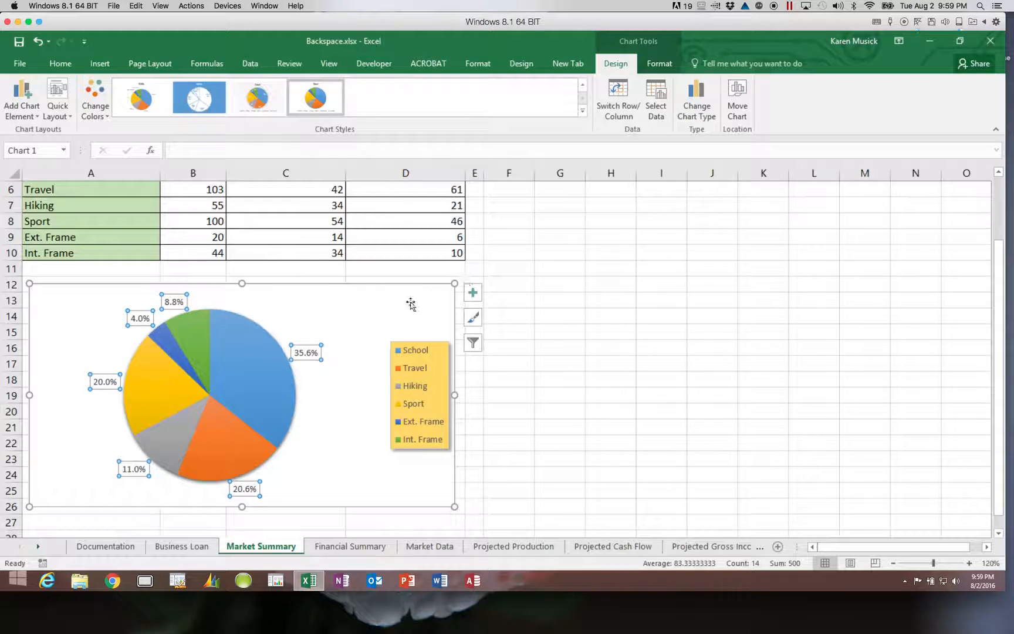
click(359, 309)
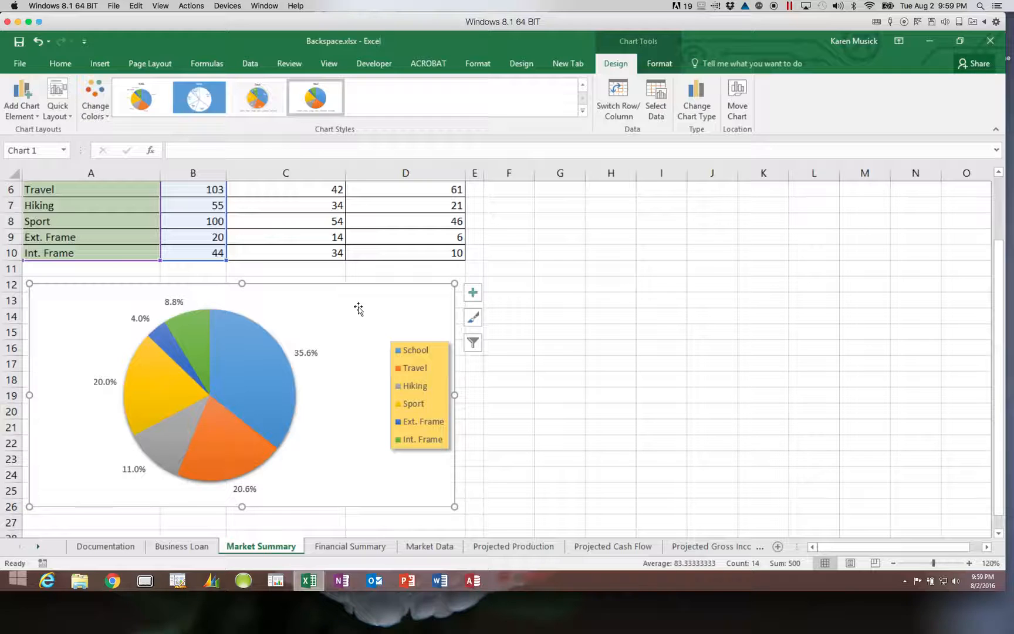
Fill only the Ext. Frame slice of the pie chart with a lighter shade of the theme green
click(168, 347)
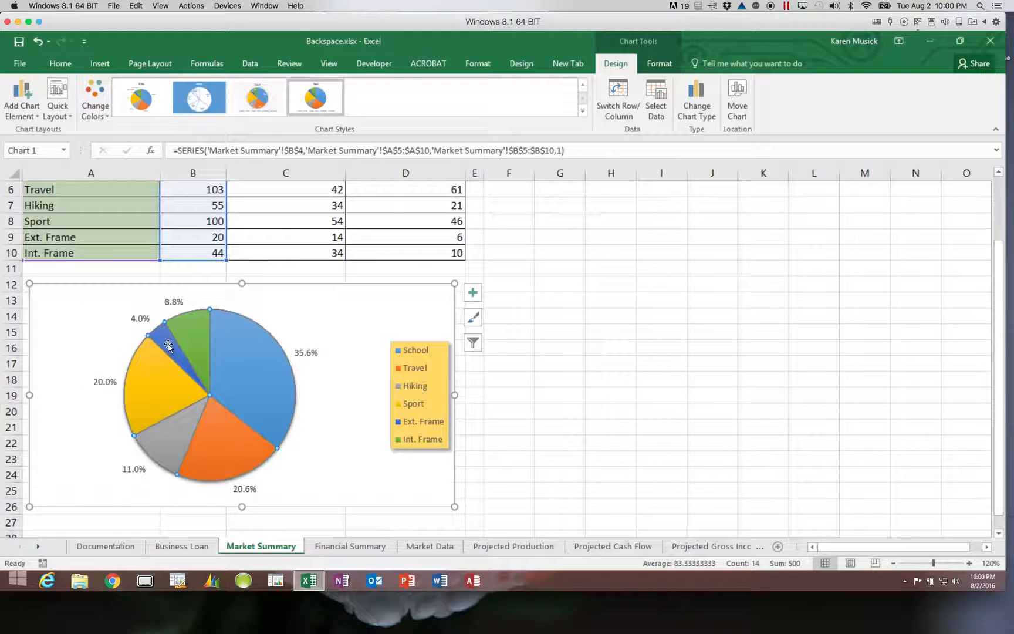
click(169, 347)
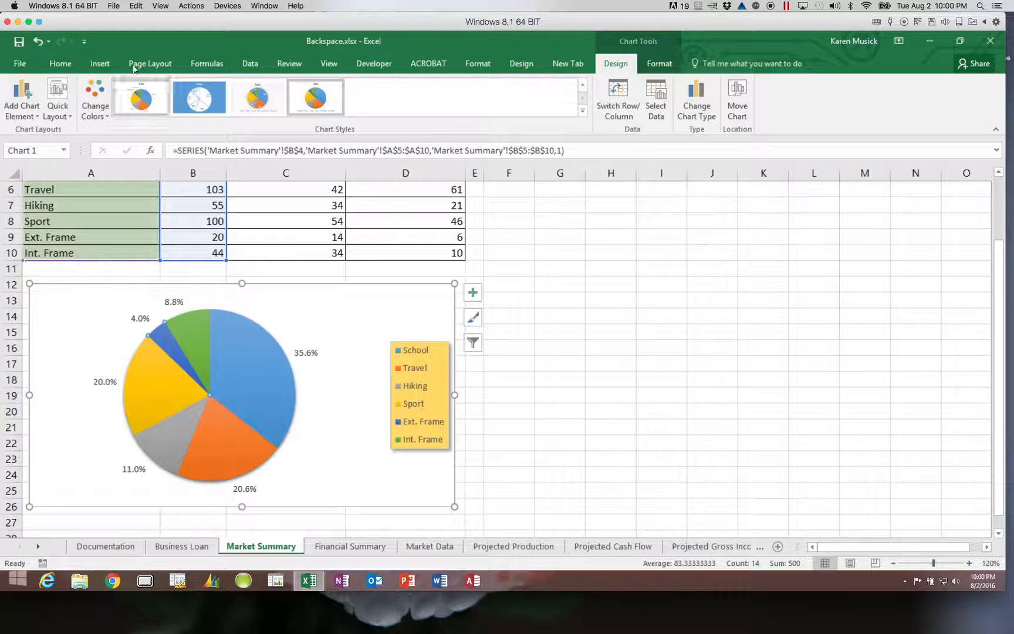
click(64, 65)
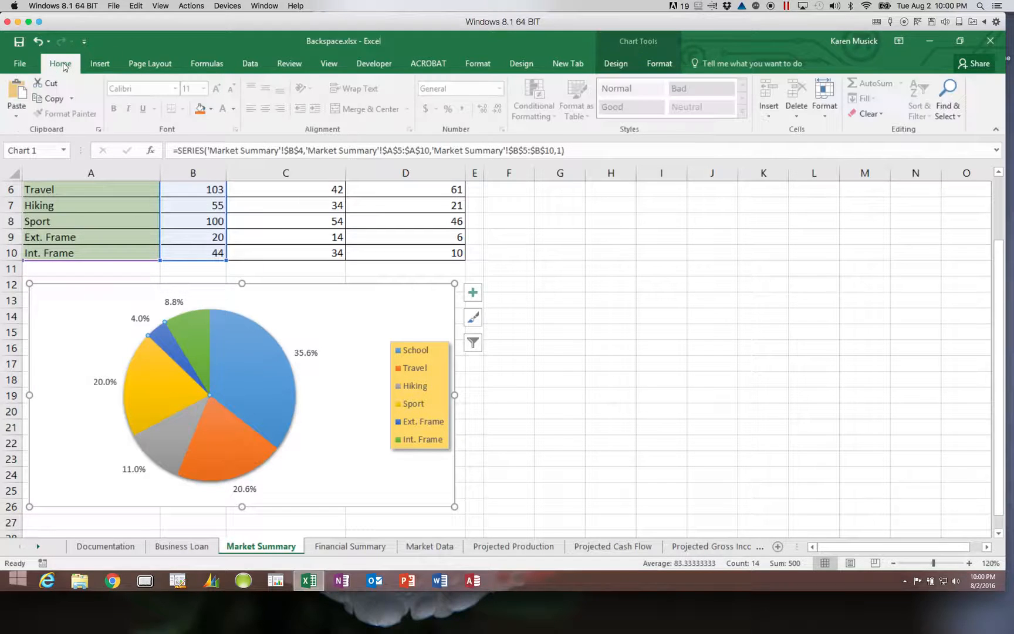
click(211, 110)
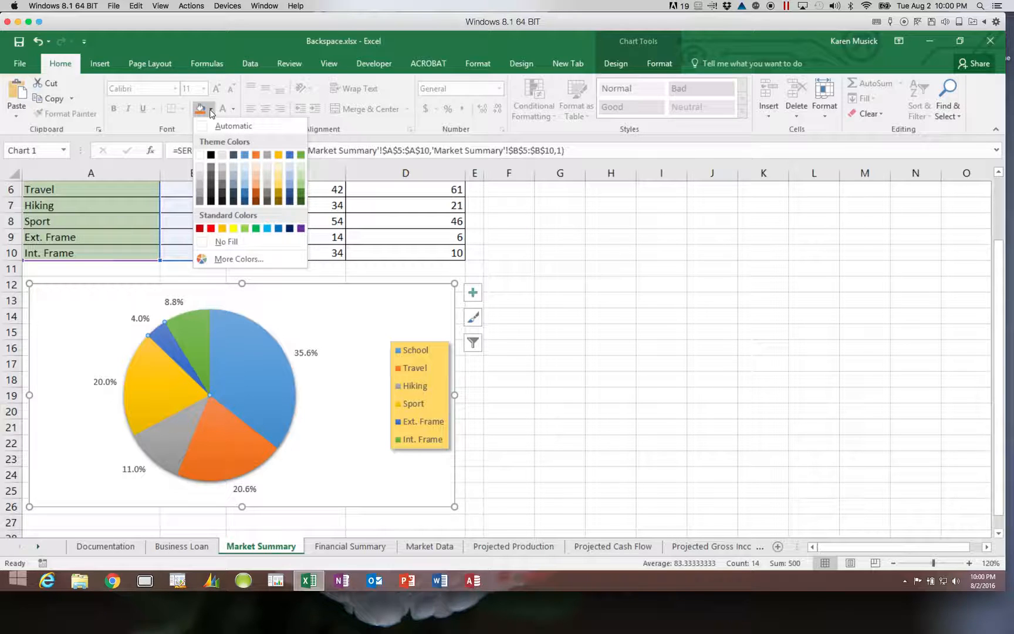
click(302, 187)
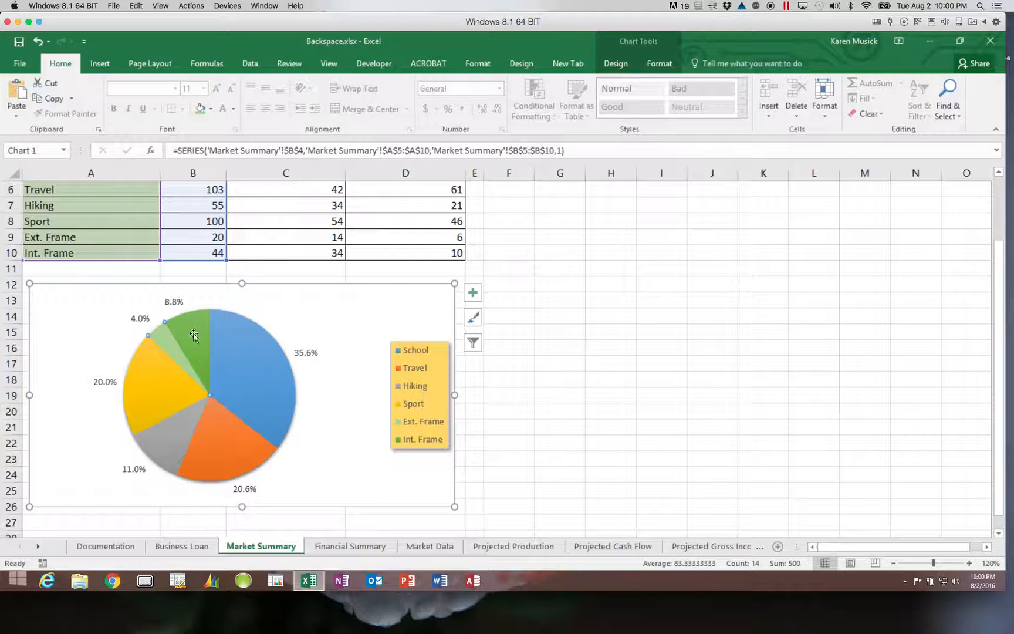
mouse_move(167, 347)
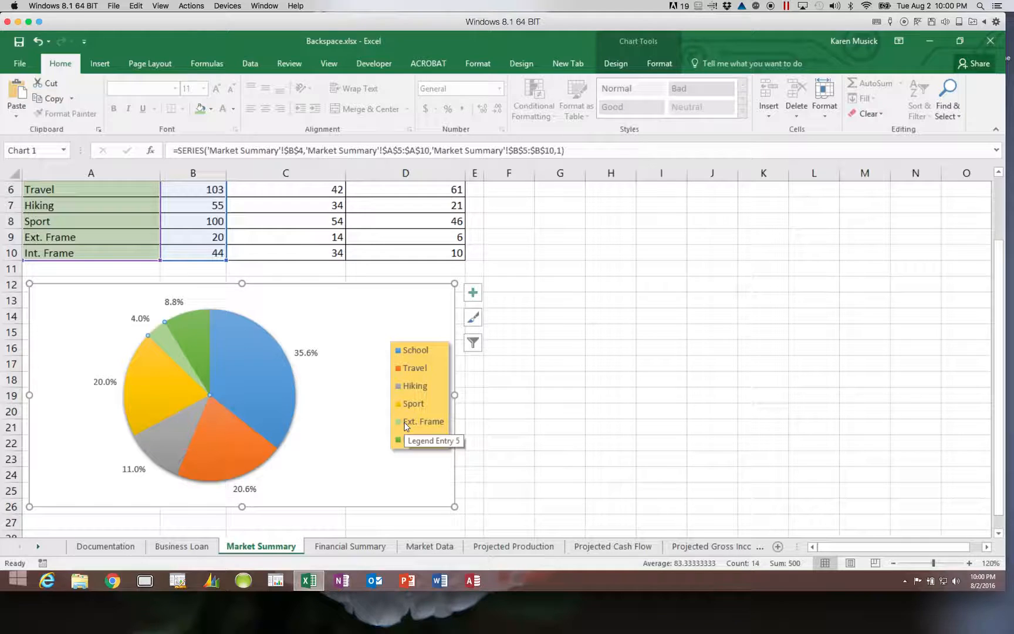
Fill the pie chart's background area with a light shade of the theme green, paler than the Ext. Frame slice
click(341, 460)
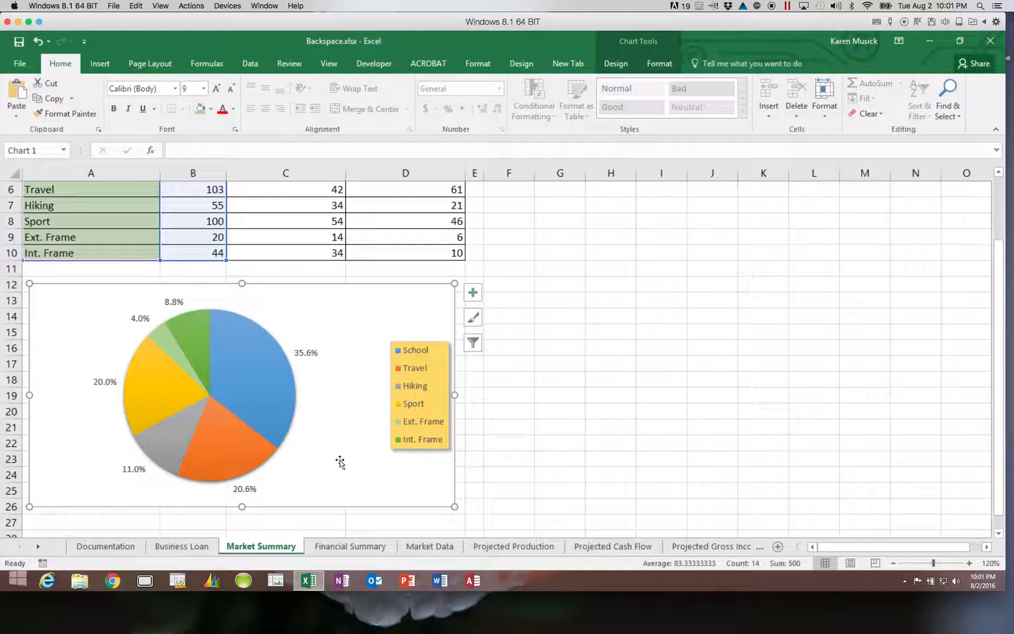
click(654, 63)
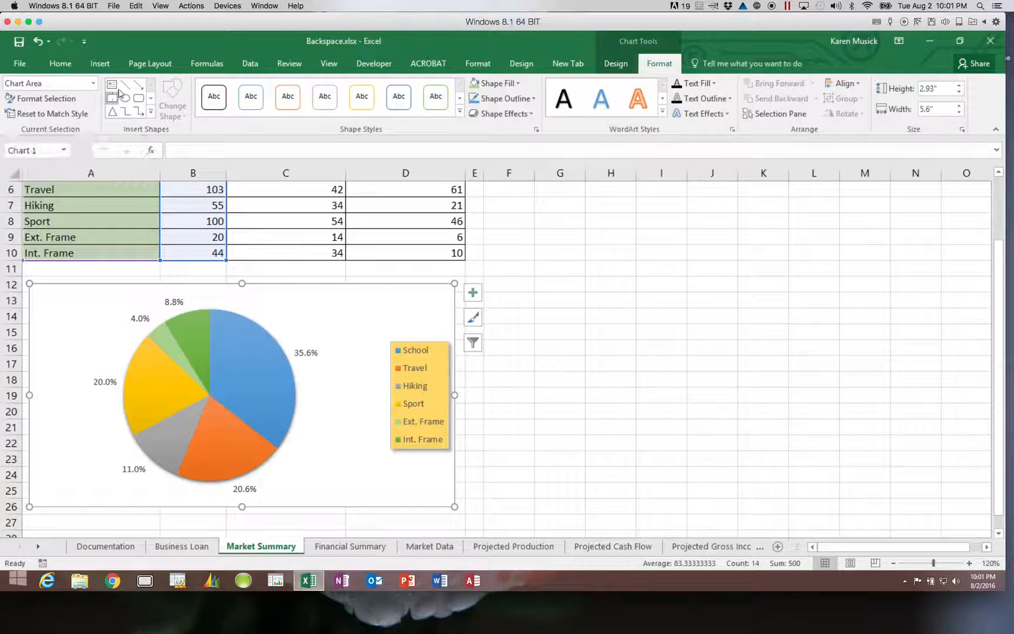
click(62, 64)
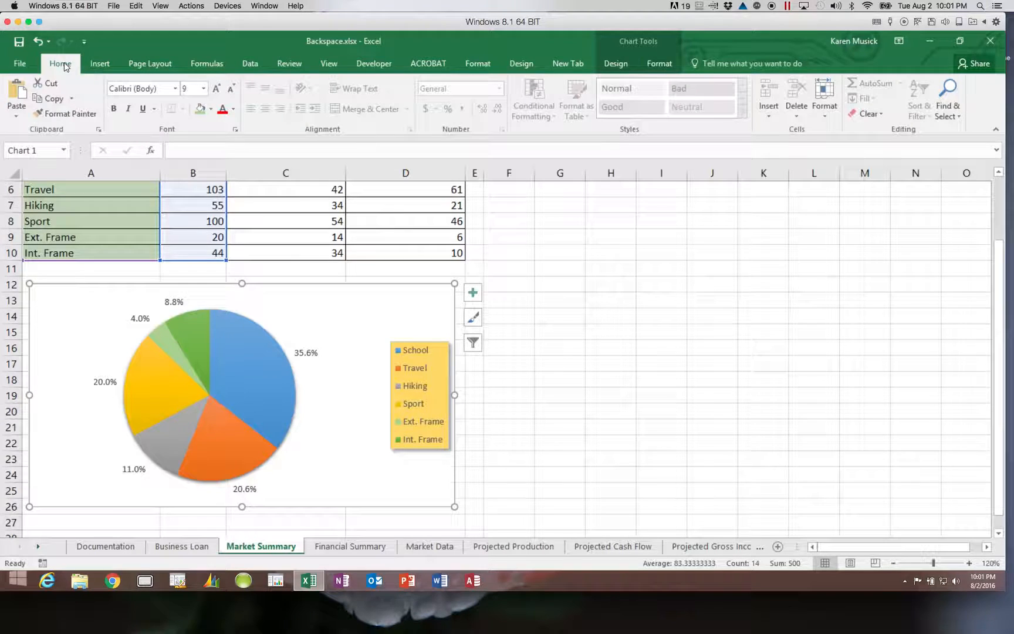
click(210, 109)
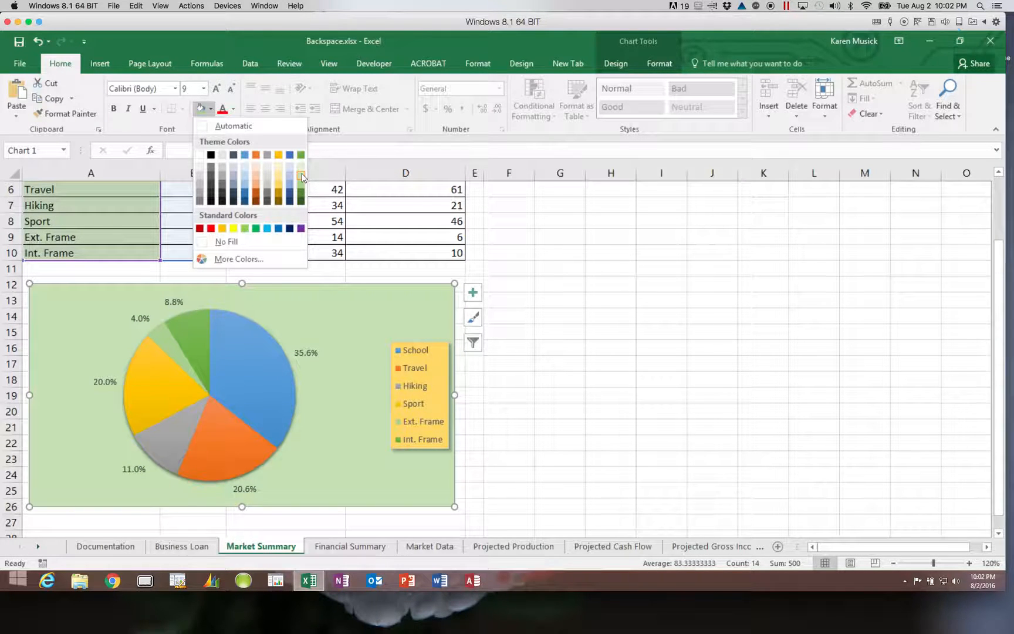
click(302, 174)
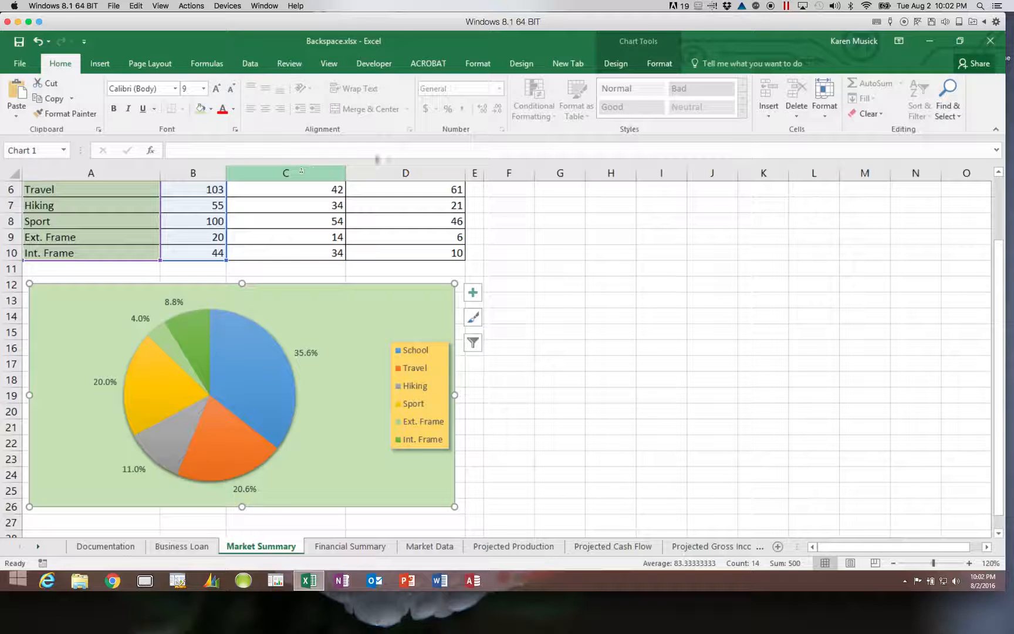
Replace the Hiking total in cell B7 with 100 to test the chart's link to the data
drag(998, 270, 1003, 235)
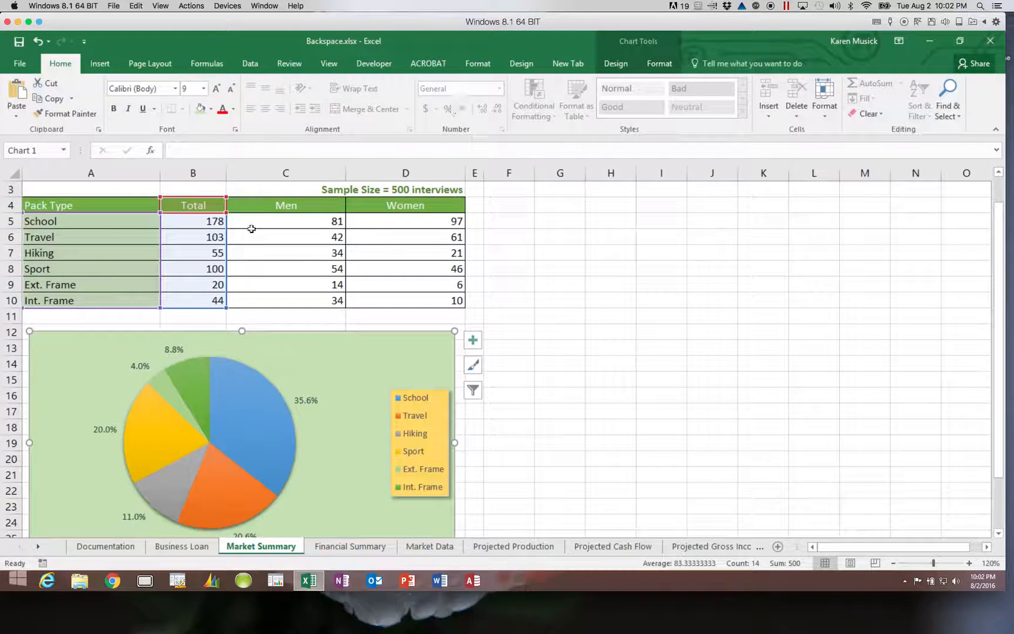
click(219, 253)
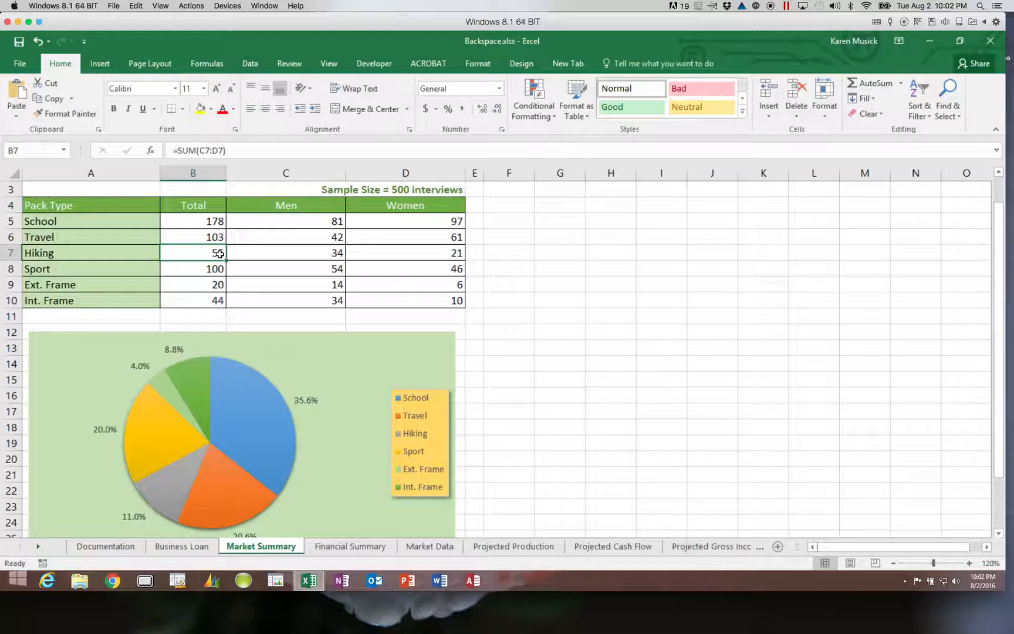
text(100)
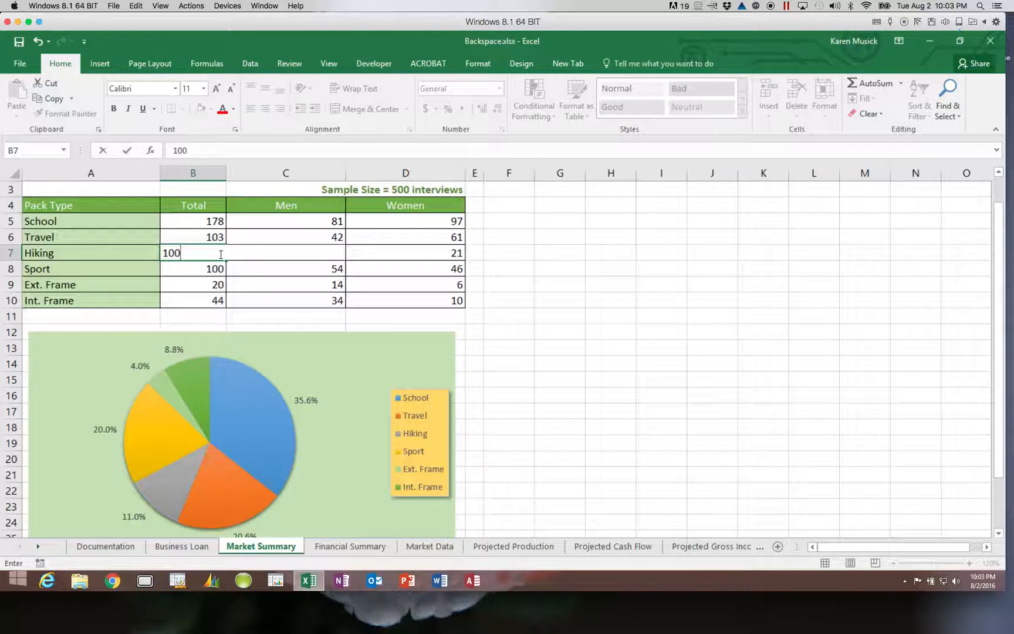
key(Return)
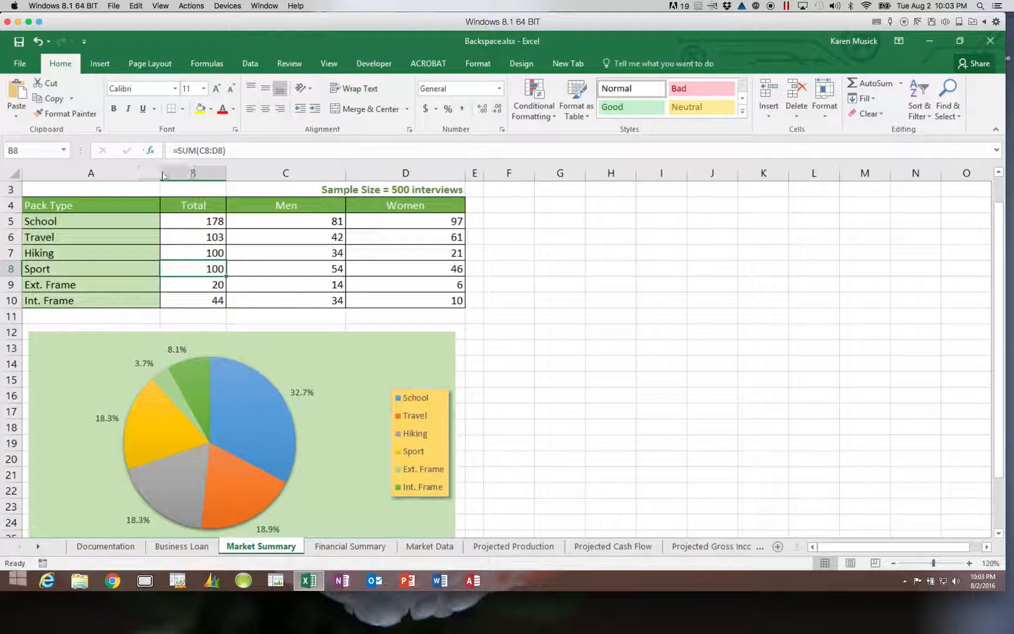
Set the Hiking total in cell B7 to 55
click(189, 253)
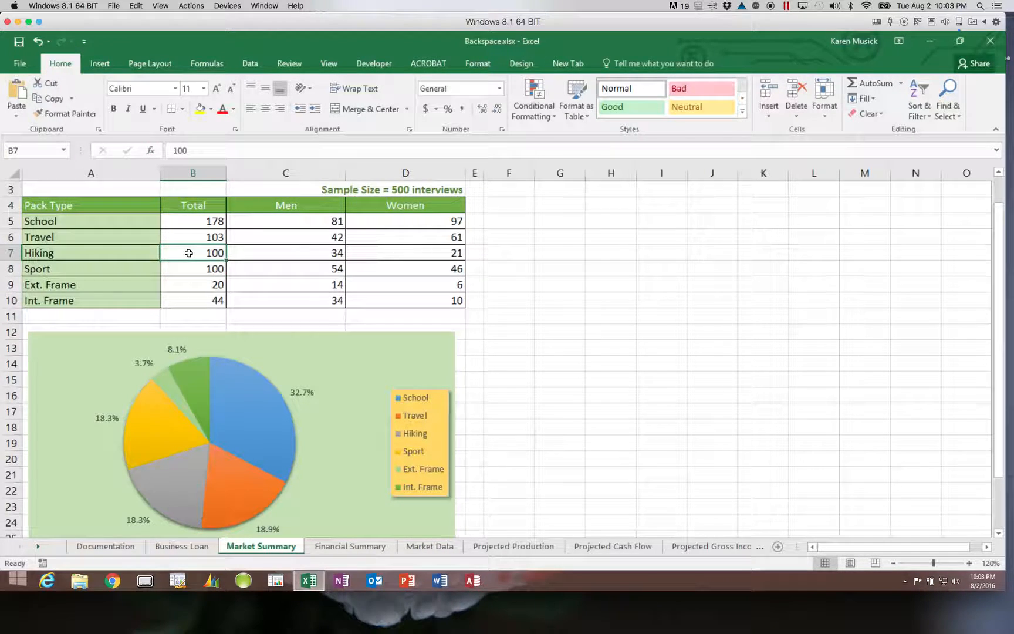
double_click(189, 253)
text(55)
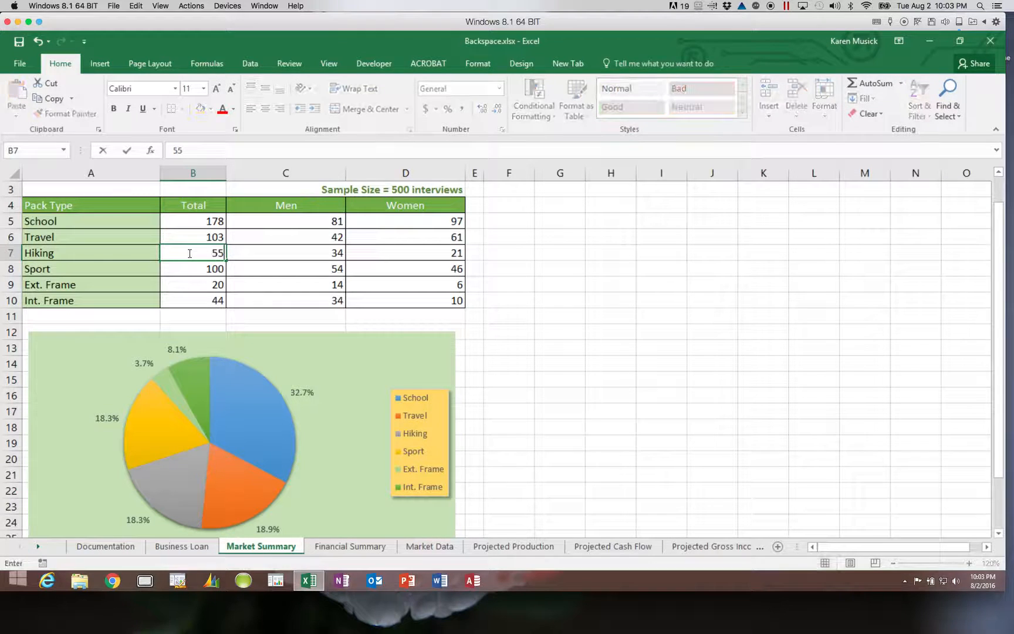
key(Return)
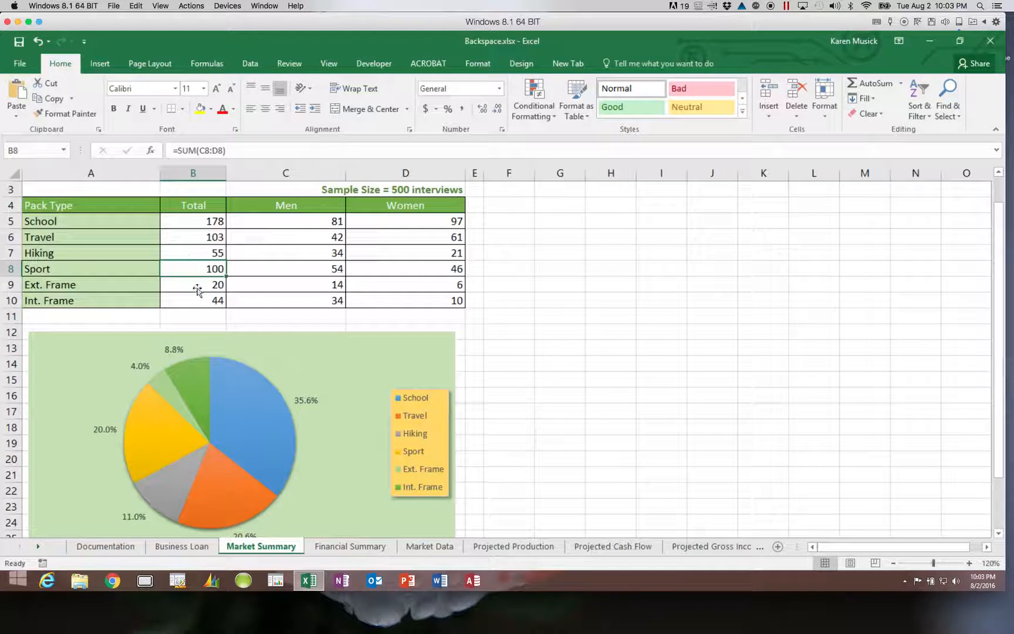
Rename the Ext. Frame pack type in cell A9 as External Frame
click(109, 287)
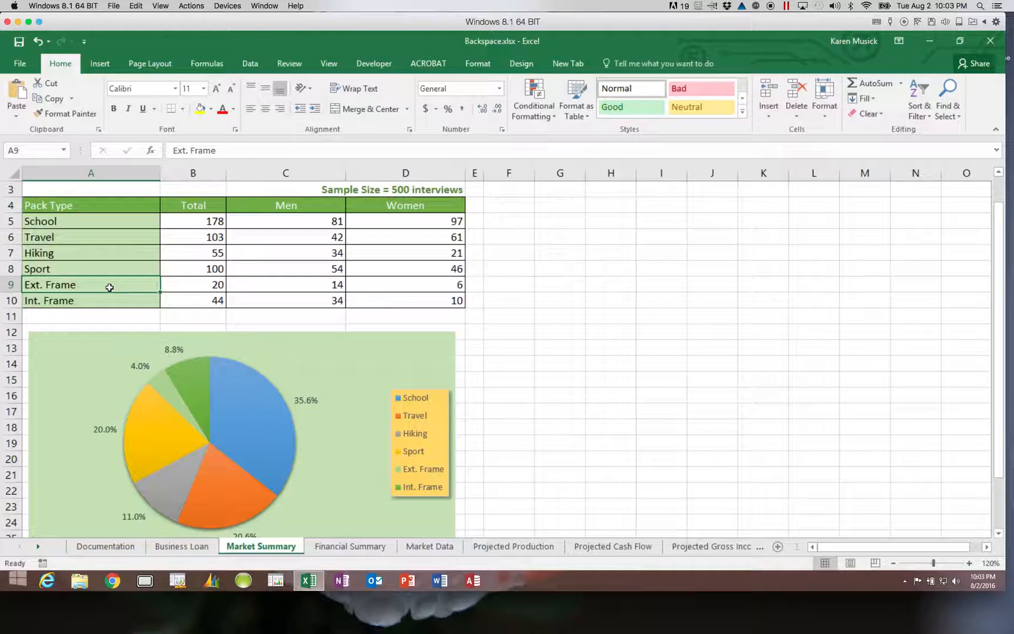
text(Ext)
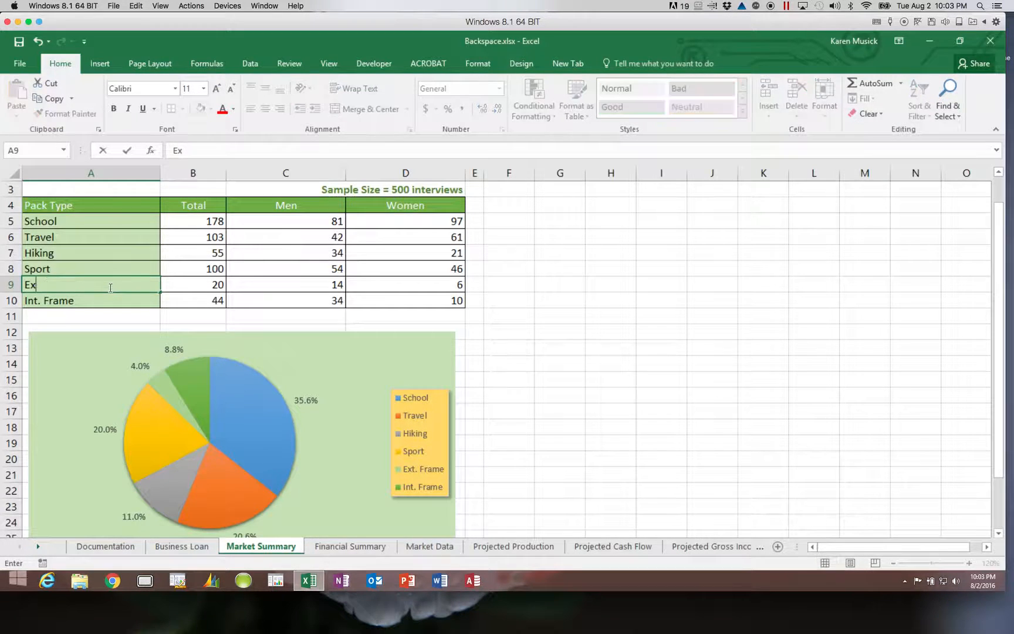
key(BackSpace)
text(r)
key(BackSpace)
text(ternal Fra)
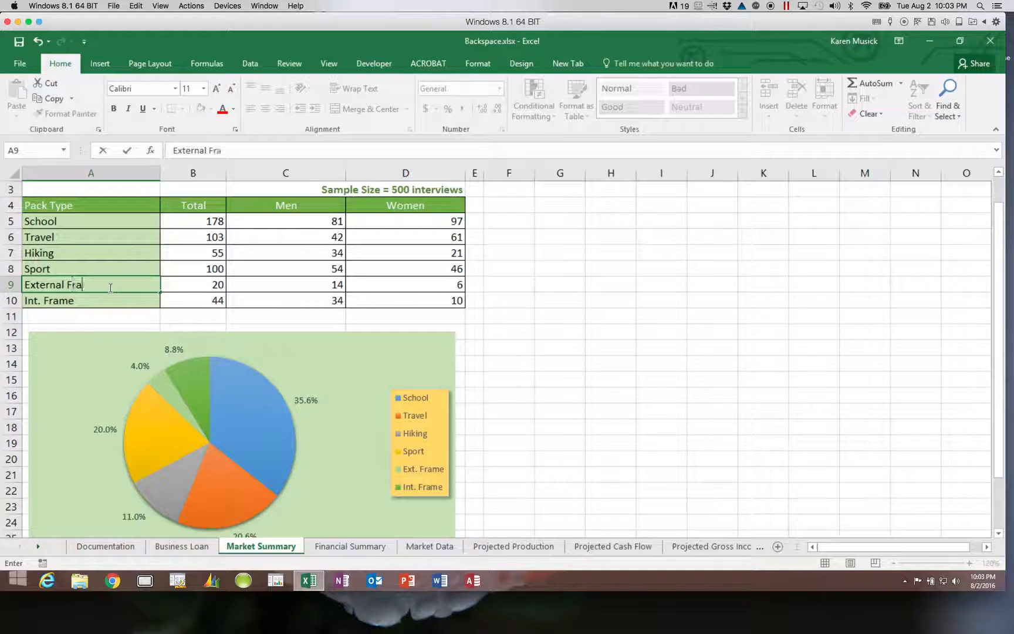
text(me)
key(Return)
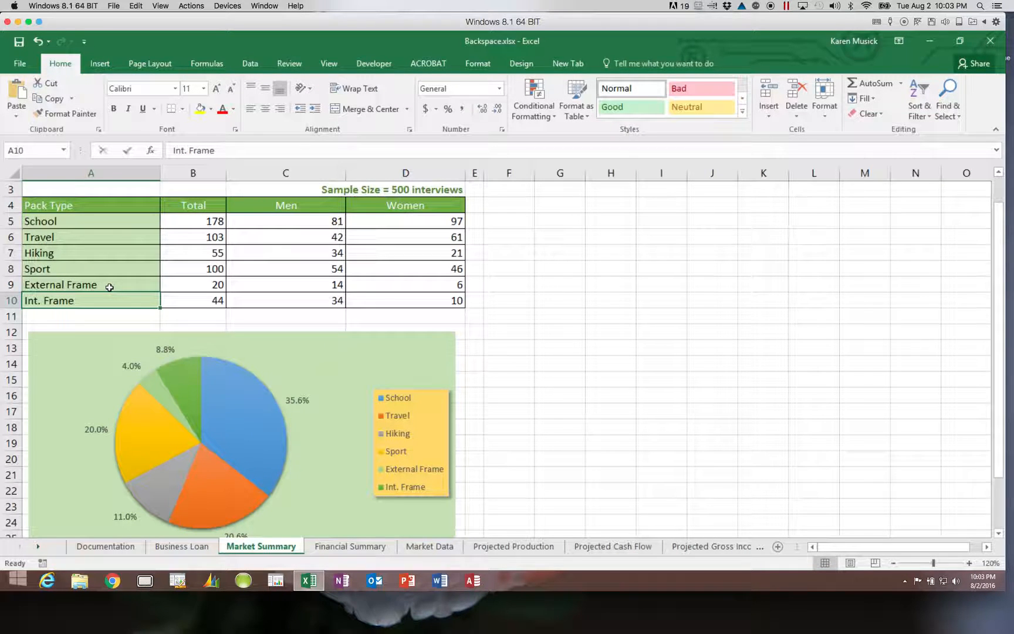
Rename the Int. Frame pack type in cell A10 as Internal Frame, and select the pie chart
text(Internal Frame)
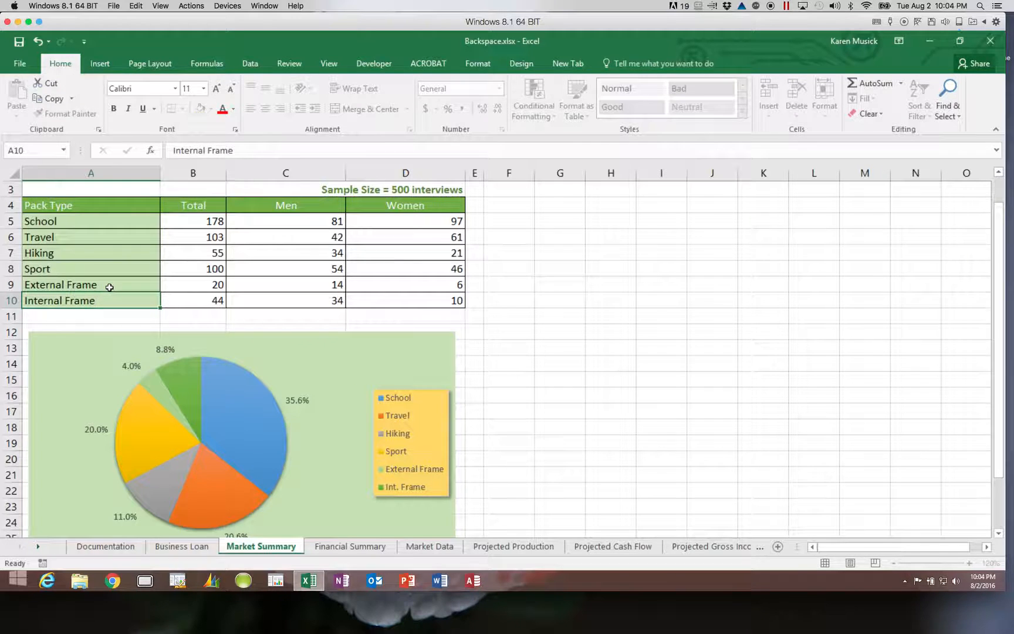
key(Return)
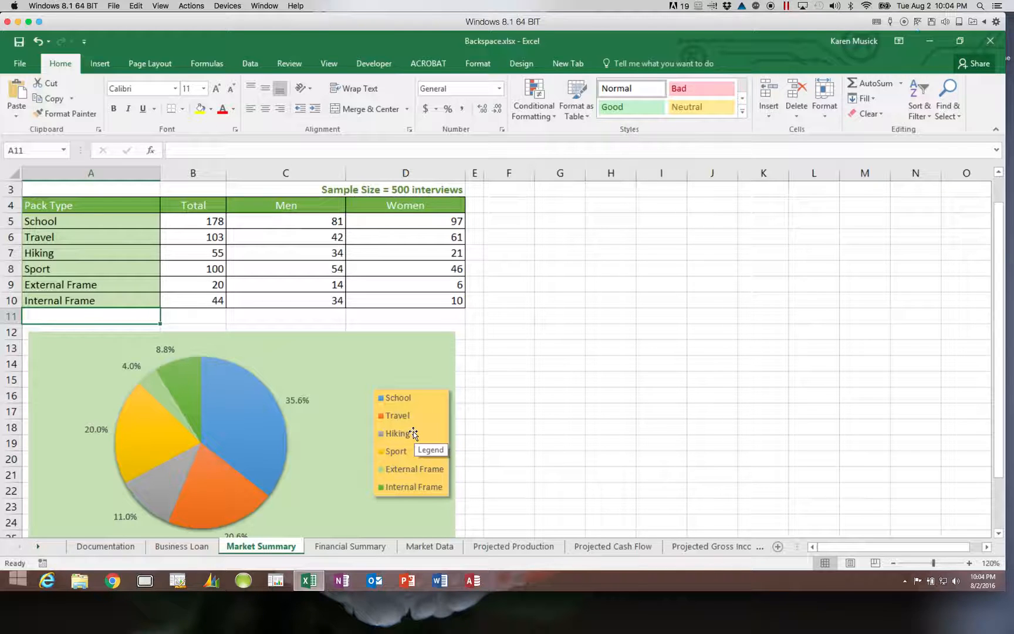
click(337, 376)
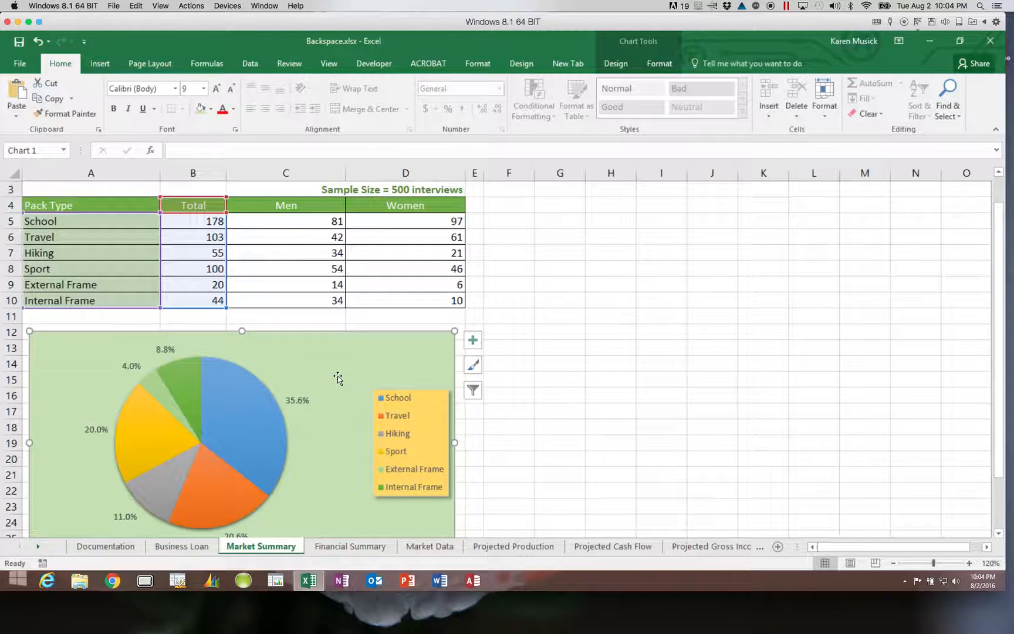
Filter the pie chart to exclude Hiking, External Frame and Internal Frame, leaving only School, Travel and Sport
click(473, 391)
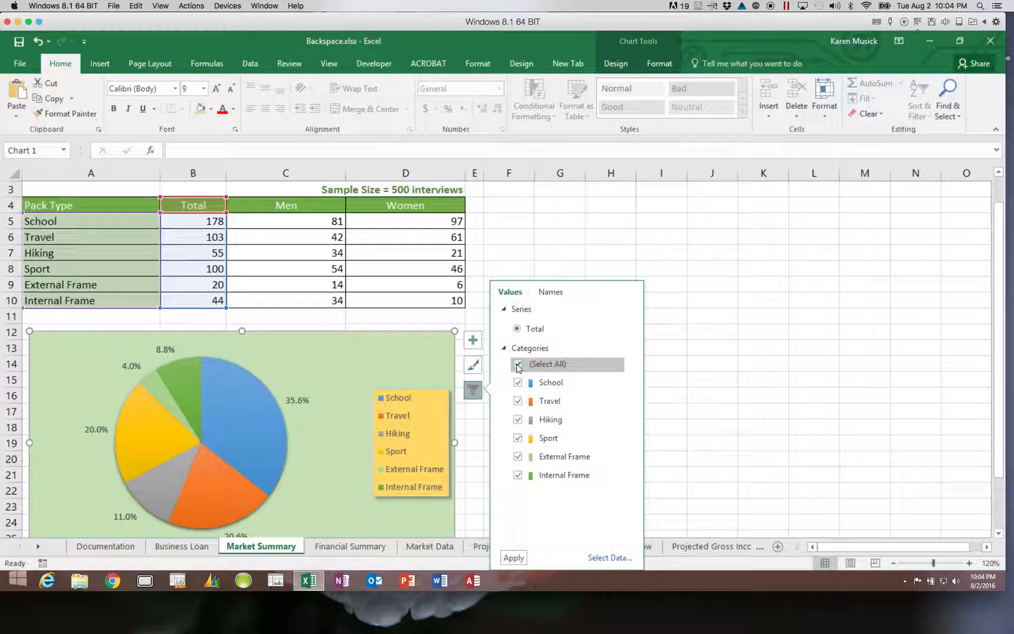
click(518, 420)
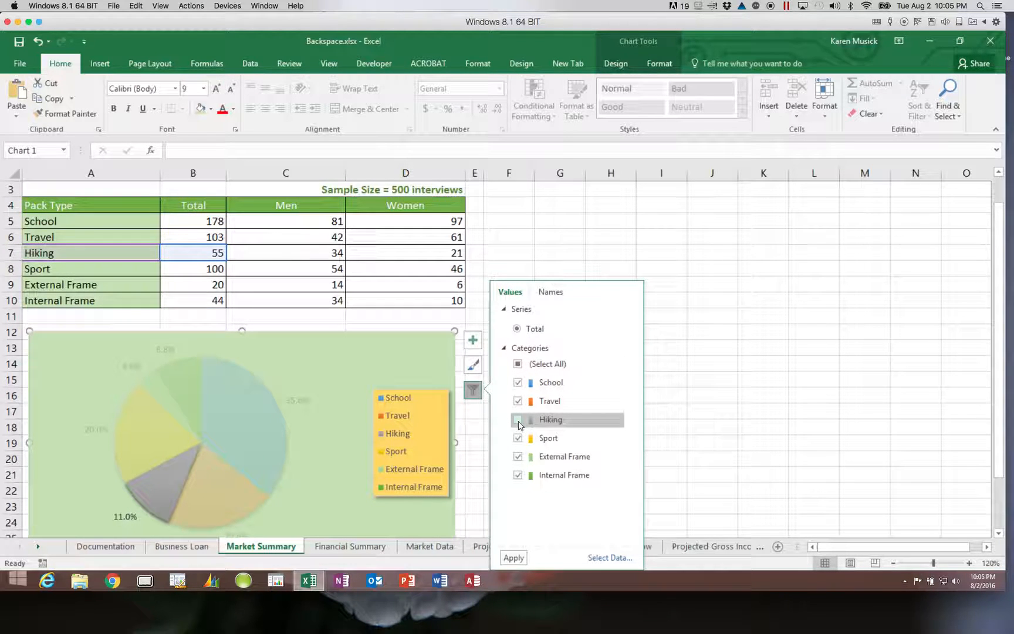
click(518, 438)
click(519, 457)
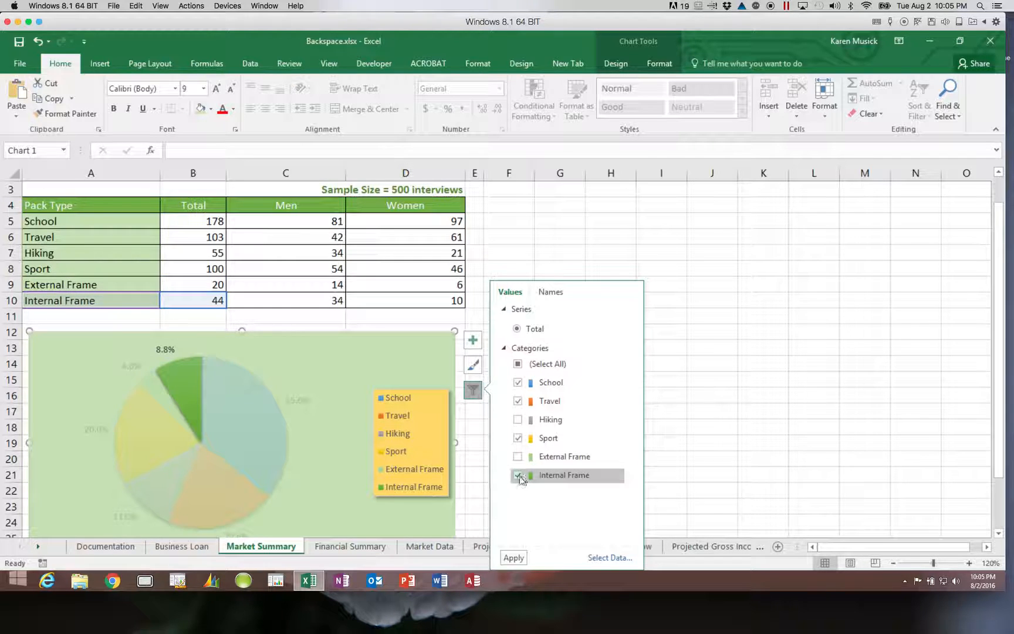
click(518, 475)
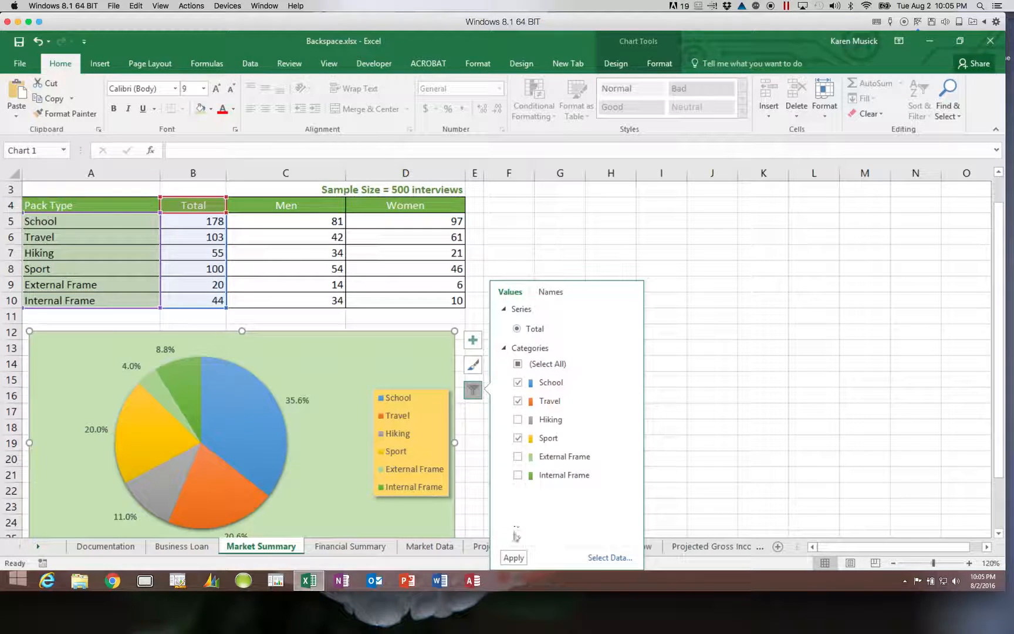
click(512, 558)
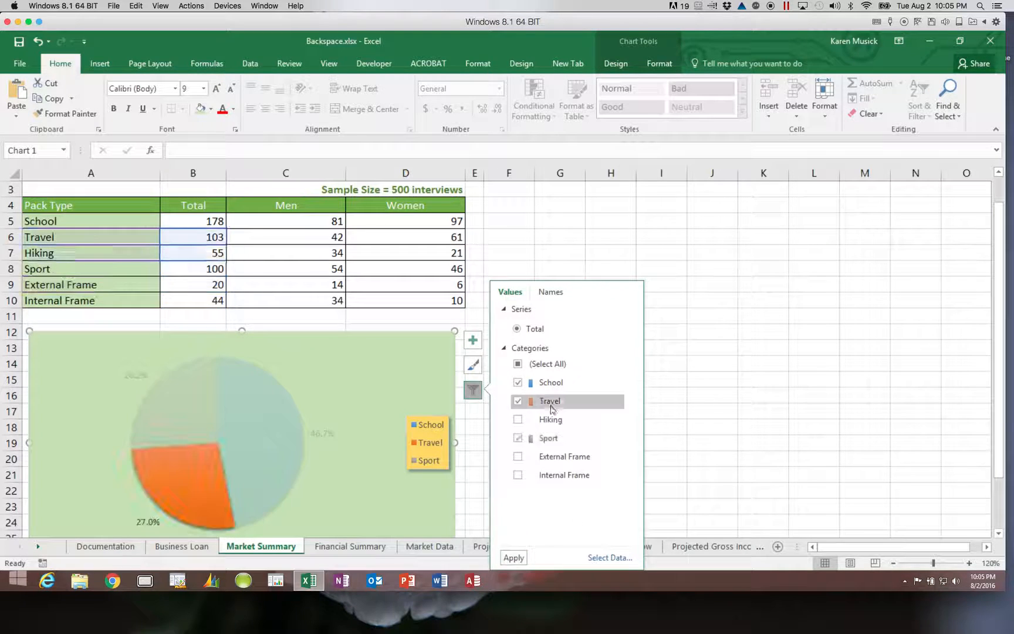
Restore all categories in the pie chart's filter, apply it and close the filter options
click(518, 365)
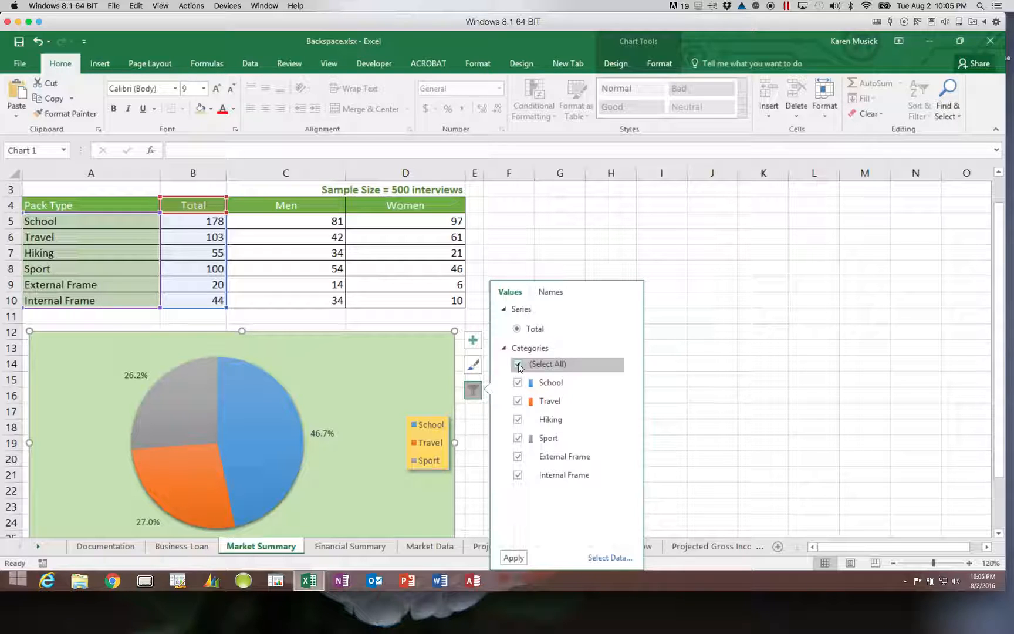
click(513, 558)
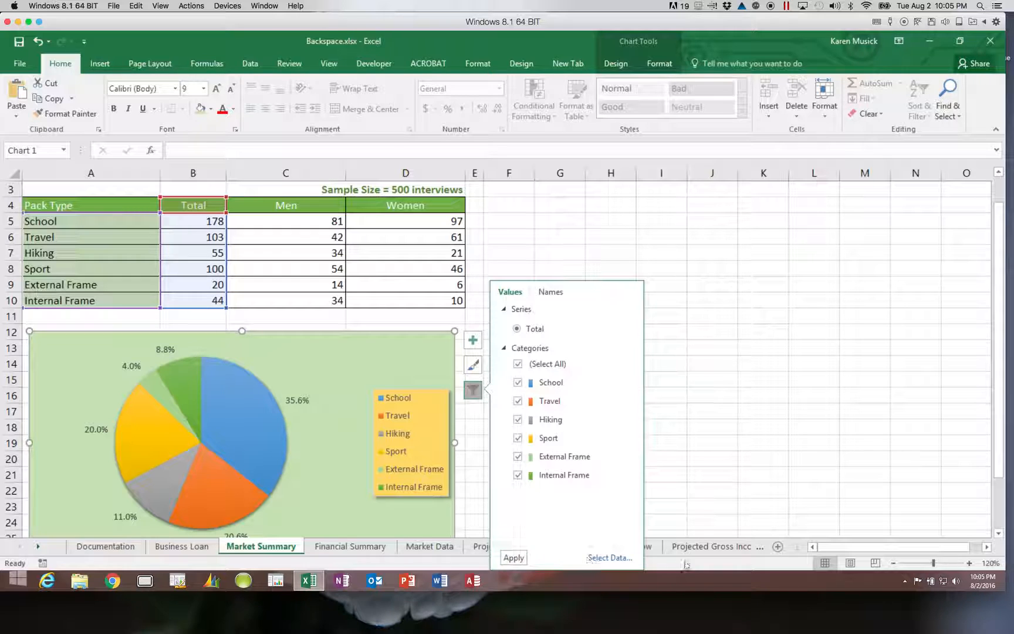
click(694, 486)
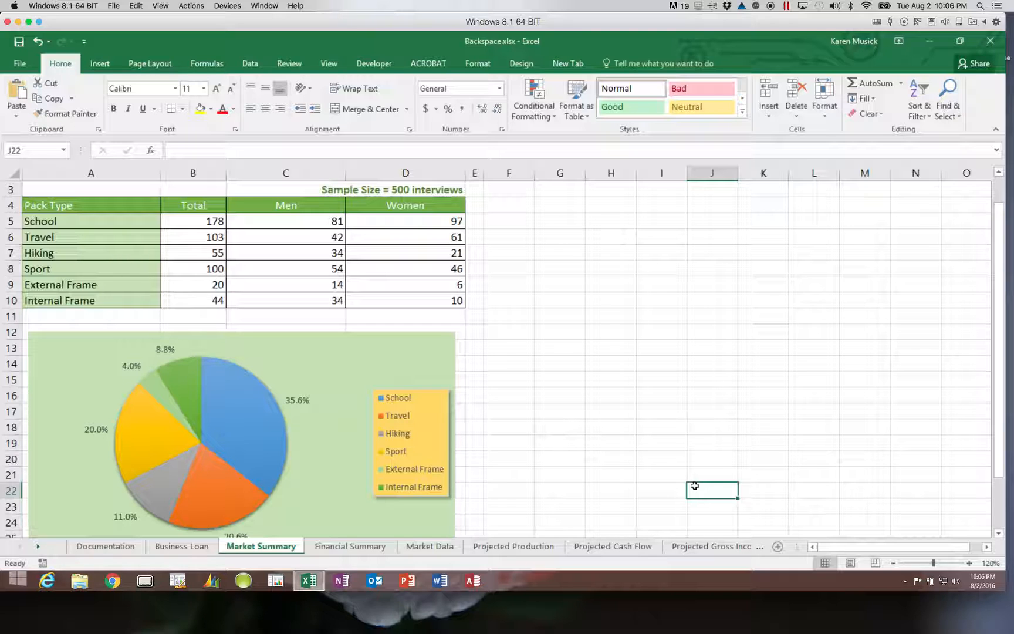
click(629, 304)
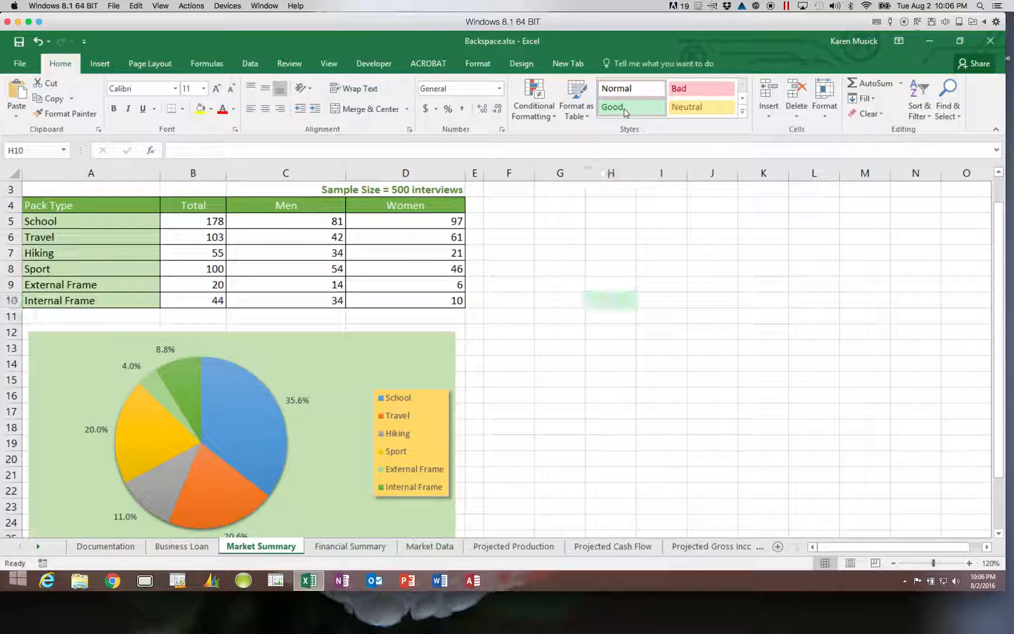
click(340, 370)
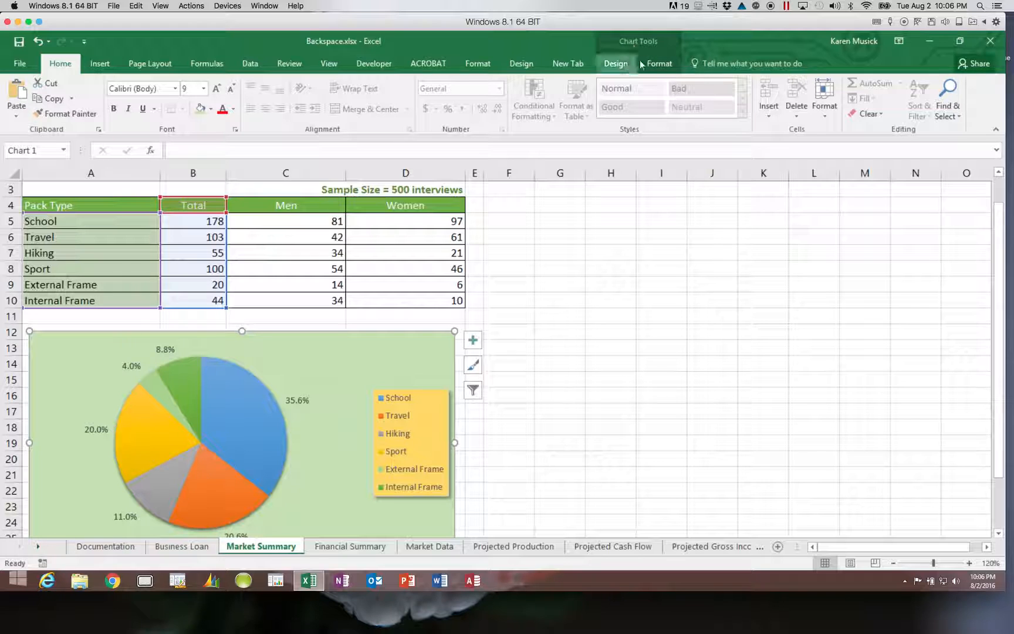
Deselect the pie chart and save the Backspace workbook
click(582, 364)
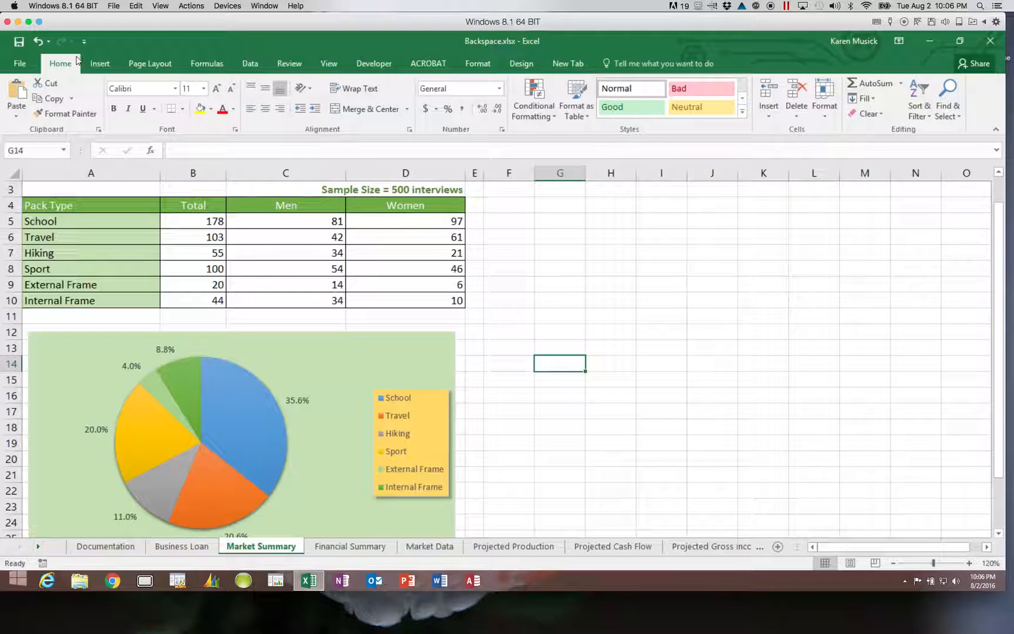
click(19, 45)
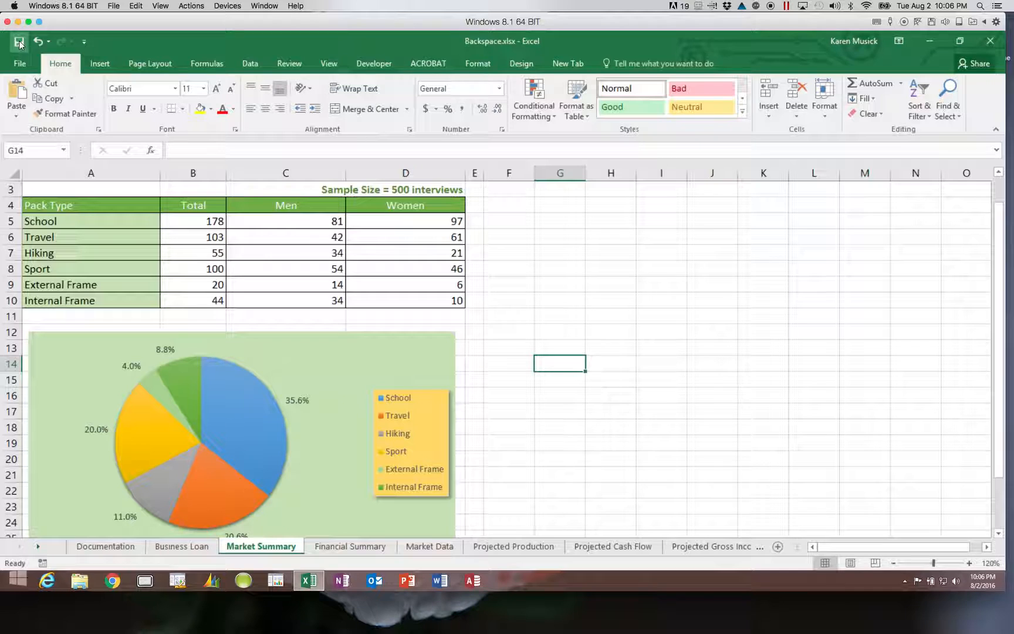